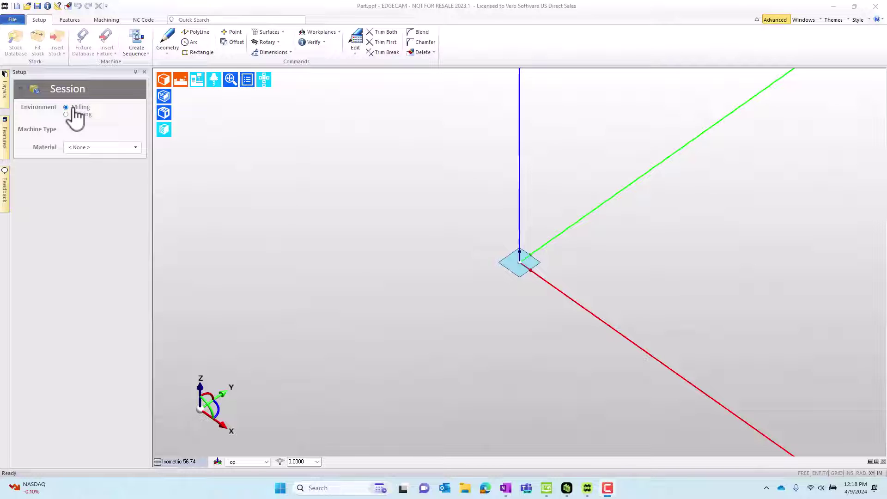
# Open connector A220.ipt, which loads as a turning job, 4.500 in diameter by 1.375 in long
pyautogui.click(27, 6)
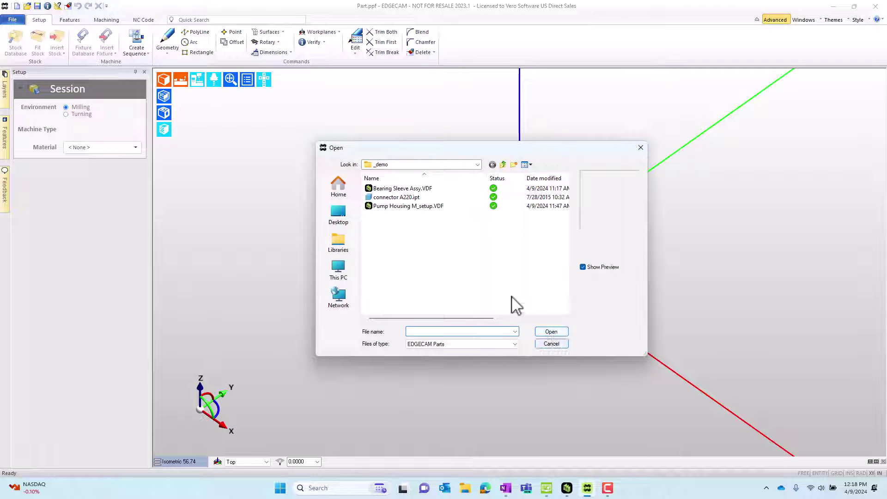
pyautogui.click(402, 197)
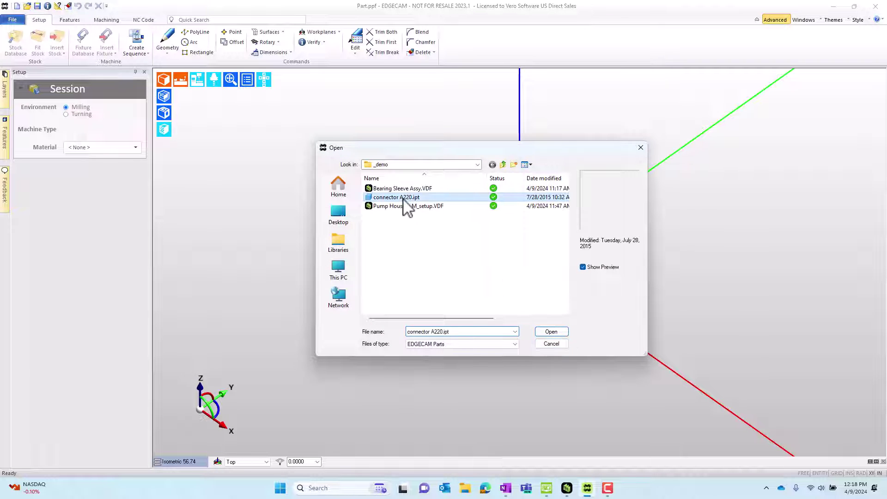
pyautogui.click(551, 331)
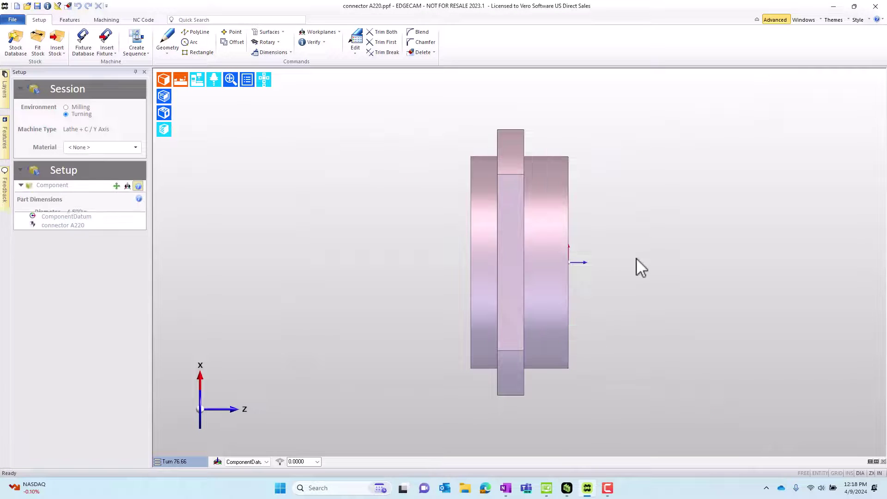
pyautogui.moveTo(654, 266); pyautogui.dragTo(531, 217, button='middle')
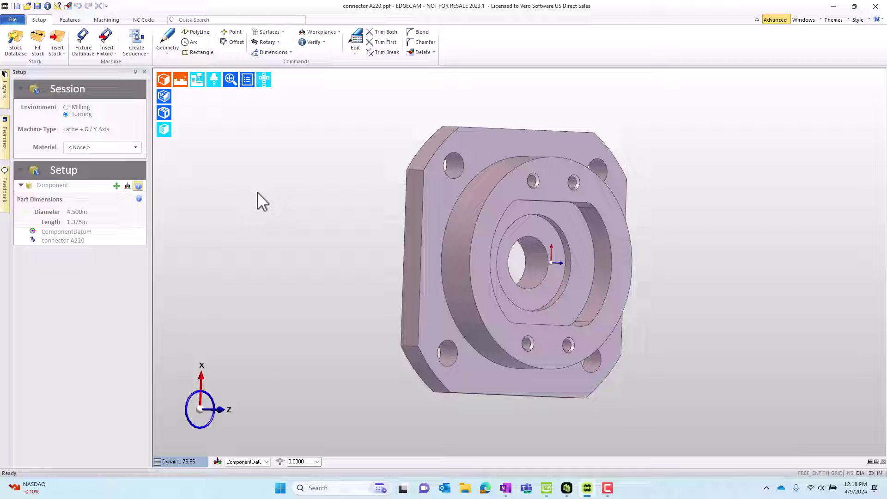
# Switch the connector job from turning to the Milling environment
pyautogui.click(66, 107)
pyautogui.moveTo(293, 313); pyautogui.dragTo(301, 267, button='middle')
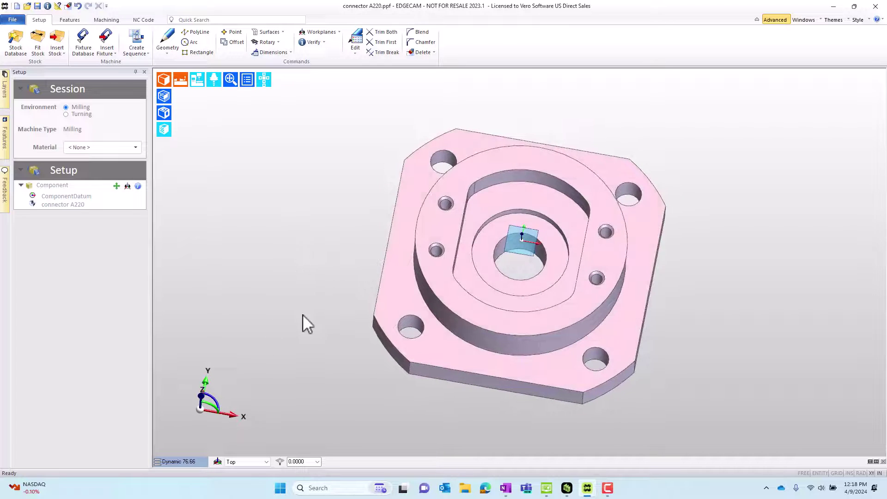
pyautogui.moveTo(304, 308); pyautogui.dragTo(277, 317, button='middle')
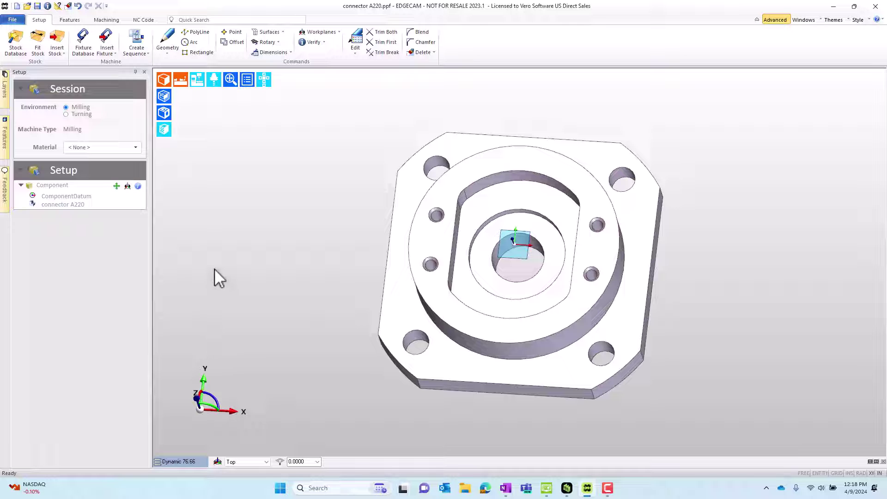
# Show the Part Dimensions, Datum and Position panels and rotate the part 90°
pyautogui.click(138, 186)
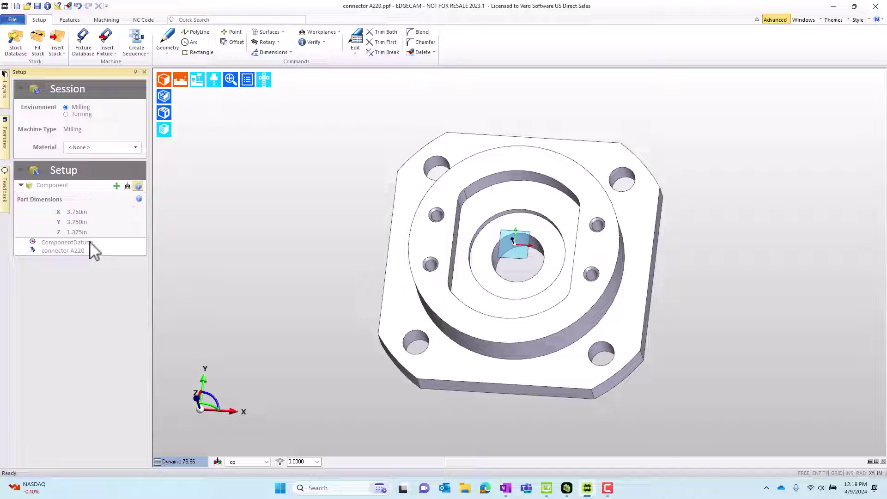
pyautogui.click(128, 186)
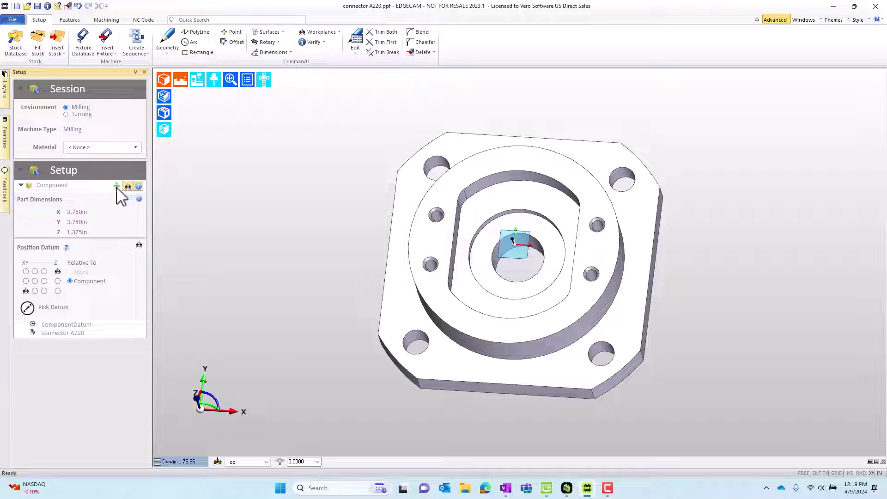
pyautogui.click(117, 186)
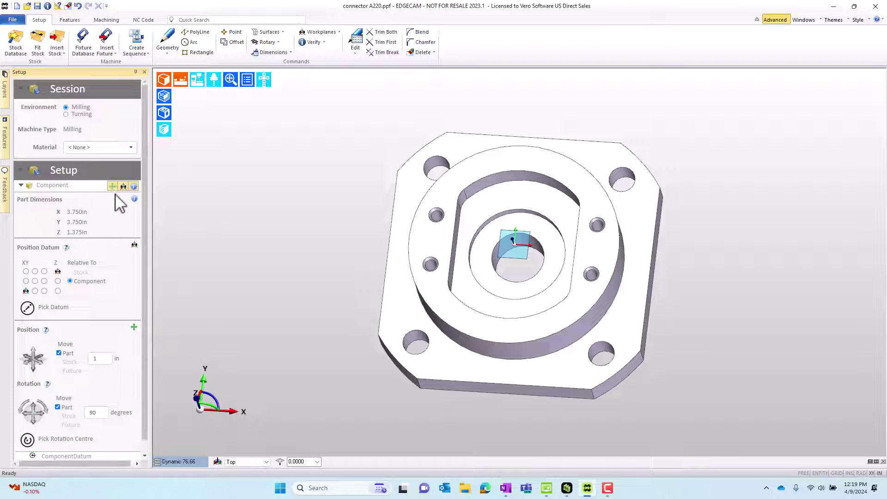
pyautogui.click(46, 408)
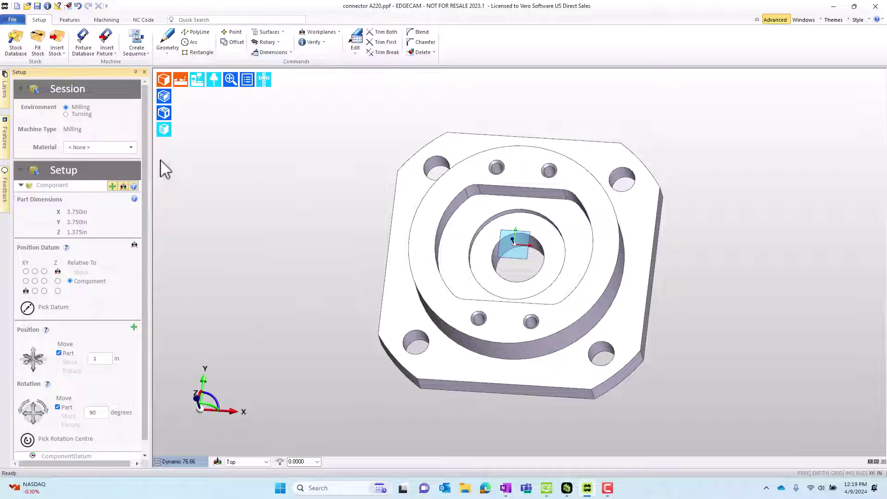
# Choose Aluminum 6061-T6 and fit box stock: length 4, width 4, height 1.5, top offset 0
pyautogui.click(104, 147)
pyautogui.click(84, 162)
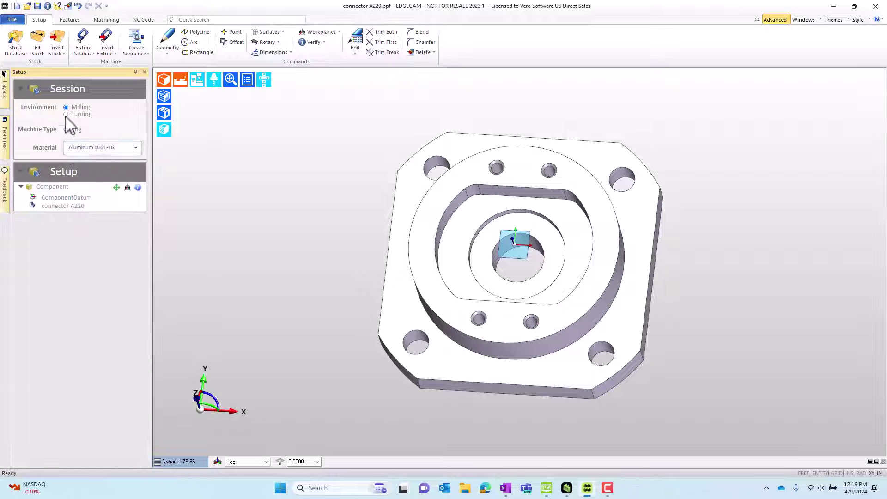
pyautogui.click(38, 43)
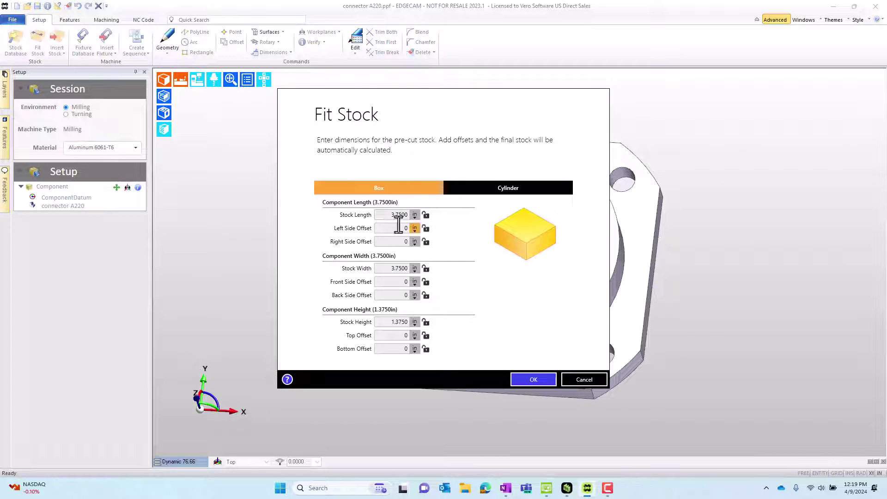
pyautogui.click(384, 214)
pyautogui.write('4')
pyautogui.click(384, 268)
pyautogui.write('4')
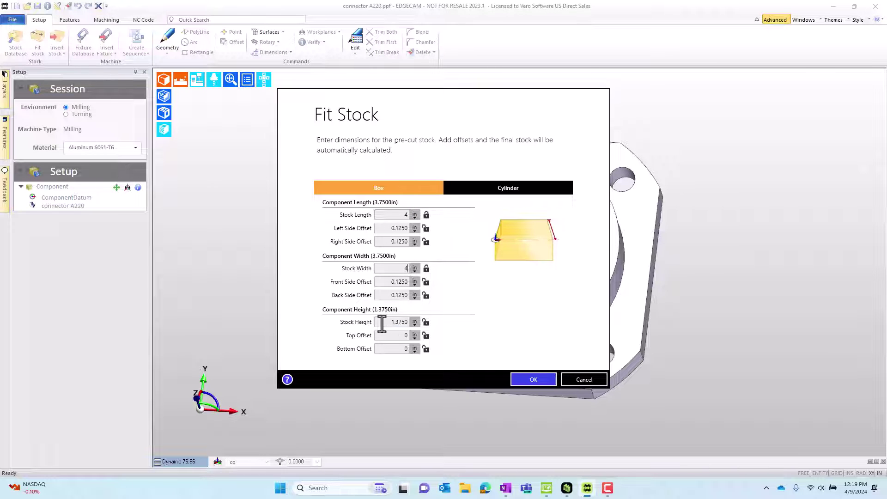
pyautogui.click(382, 322)
pyautogui.write('1.5')
pyautogui.click(383, 336)
pyautogui.write('025')
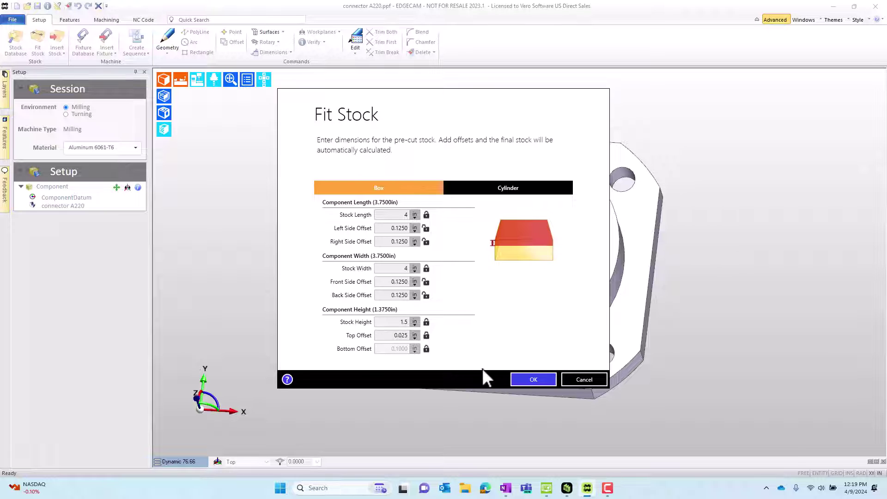
pyautogui.click(532, 380)
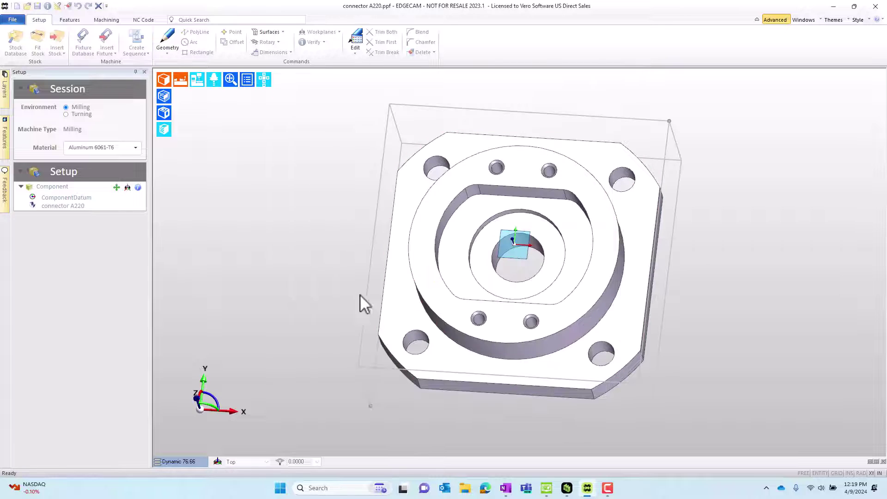
# Mount the part in the 5th Axis V6105 vise from the fixture database, then show the File start page
pyautogui.click(84, 49)
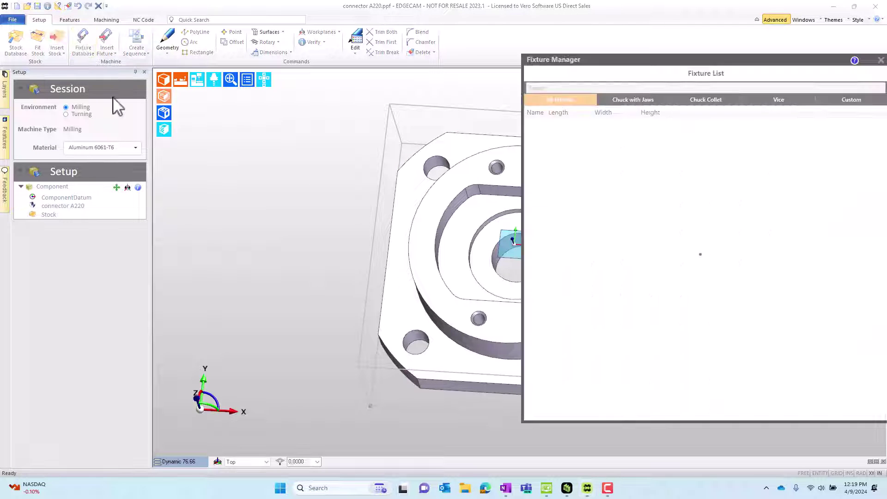
pyautogui.click(547, 135)
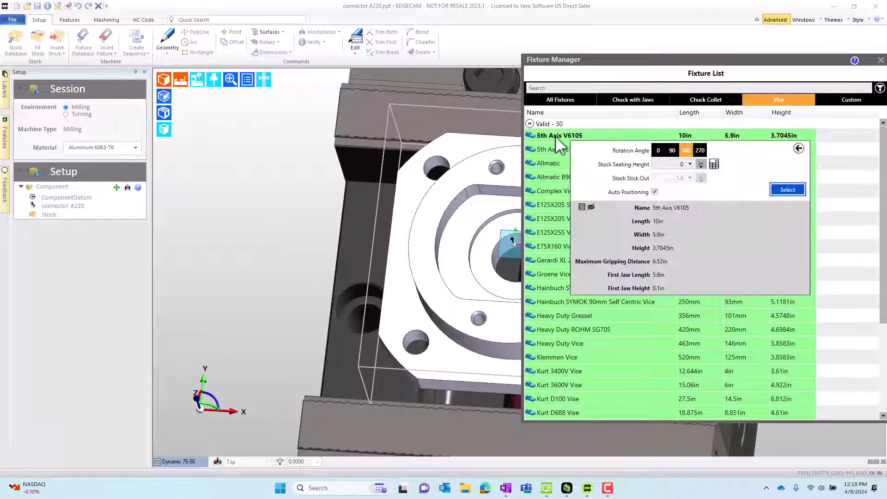
pyautogui.click(788, 189)
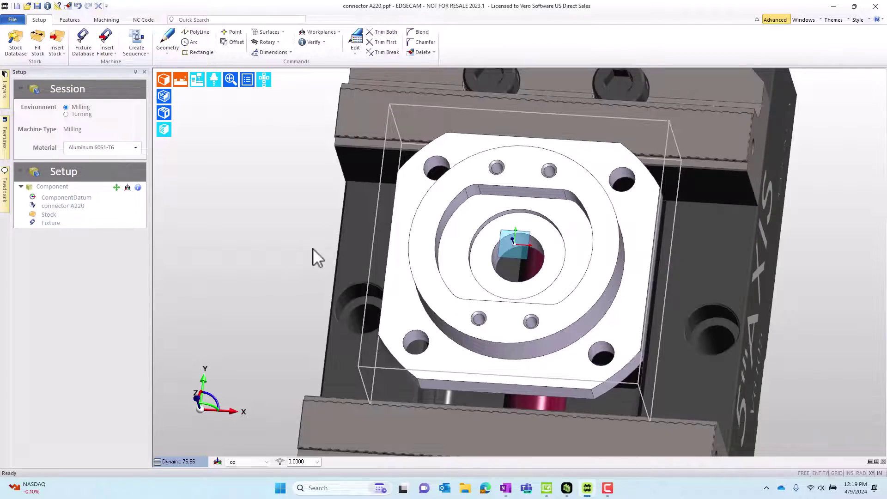
pyautogui.moveTo(313, 254); pyautogui.dragTo(591, 230, button='middle')
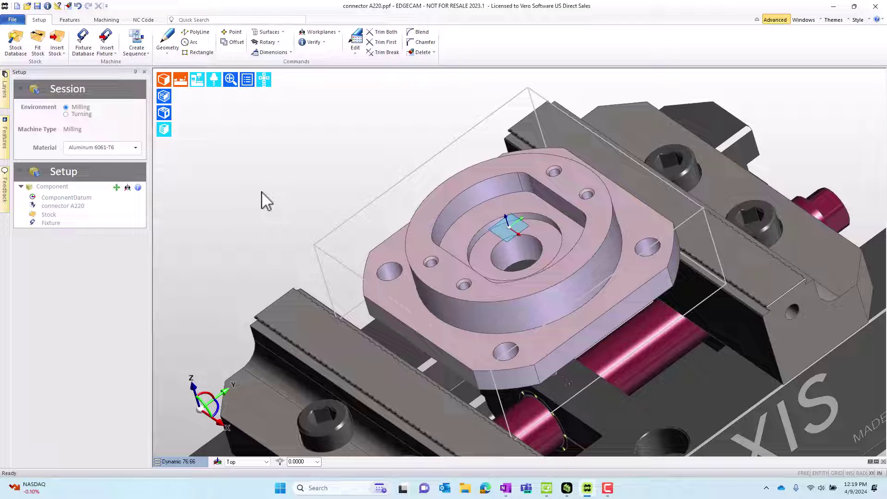
pyautogui.click(18, 19)
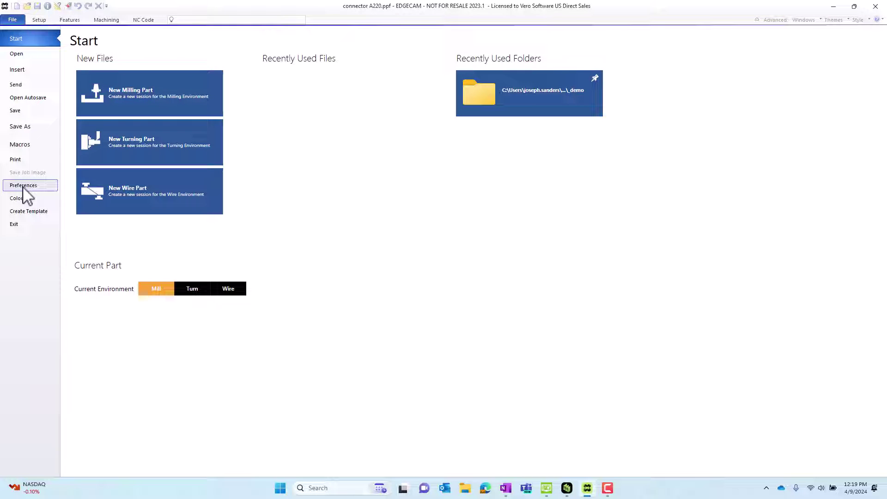
# In the Solids alignment options, uncheck Select Environment, Align for Turning and Align for Milling
pyautogui.click(23, 185)
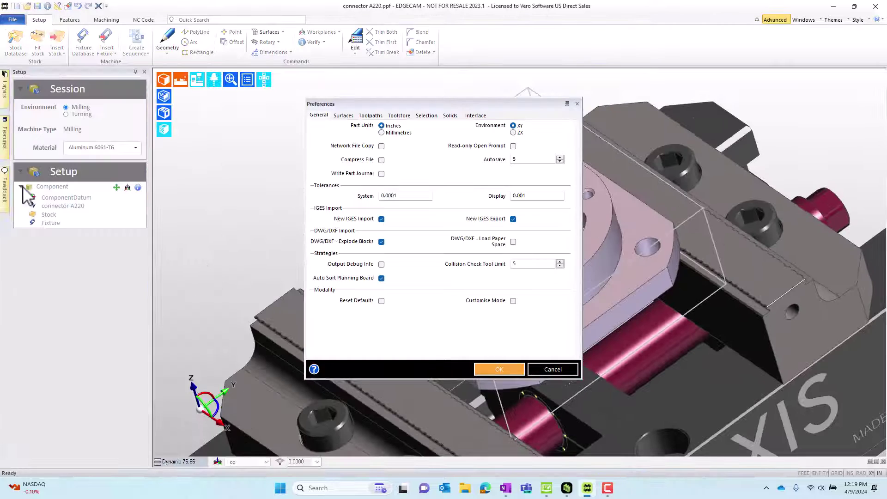
pyautogui.click(450, 117)
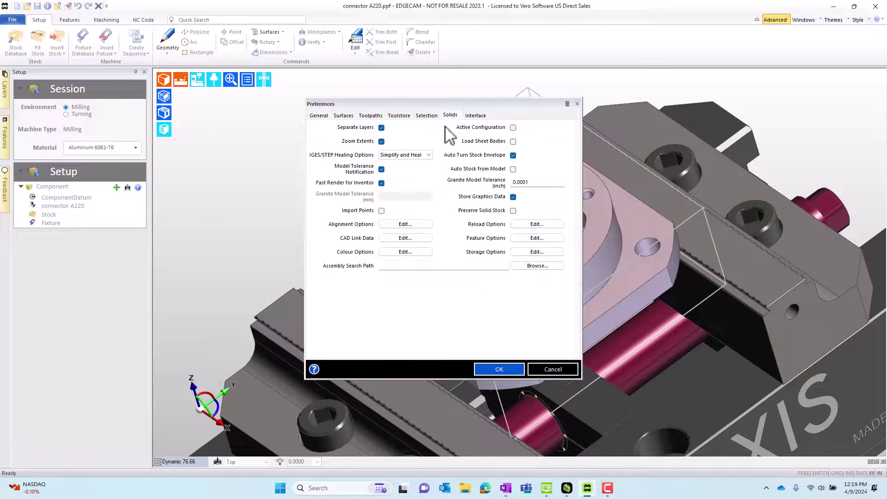
pyautogui.click(397, 226)
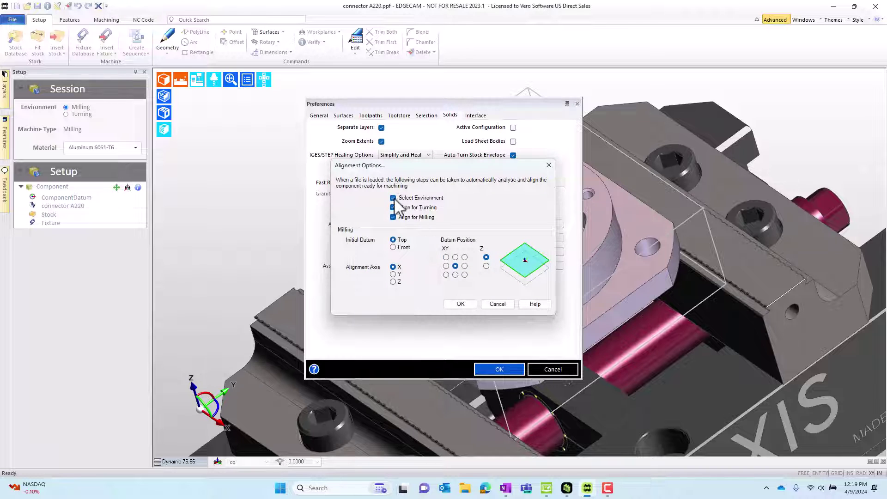
pyautogui.click(394, 197)
pyautogui.click(393, 208)
pyautogui.click(394, 217)
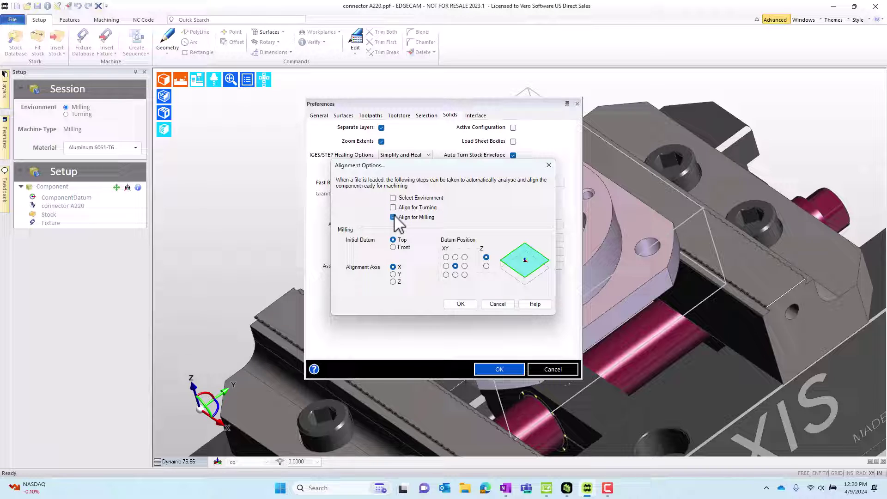
pyautogui.click(463, 306)
pyautogui.click(500, 370)
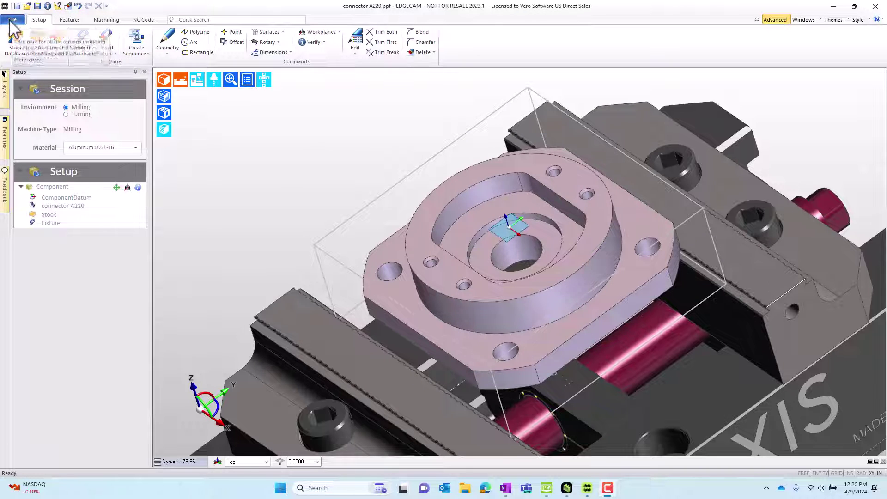
pyautogui.click(11, 21)
pyautogui.click(128, 103)
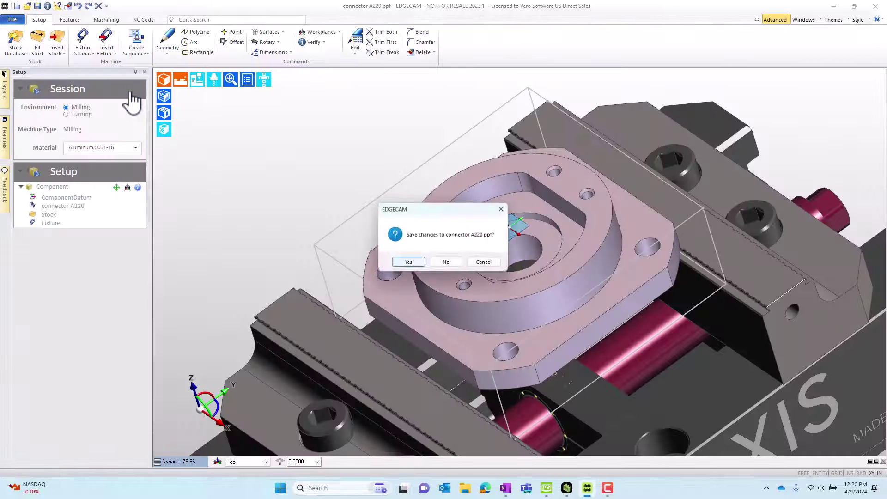
pyautogui.click(446, 261)
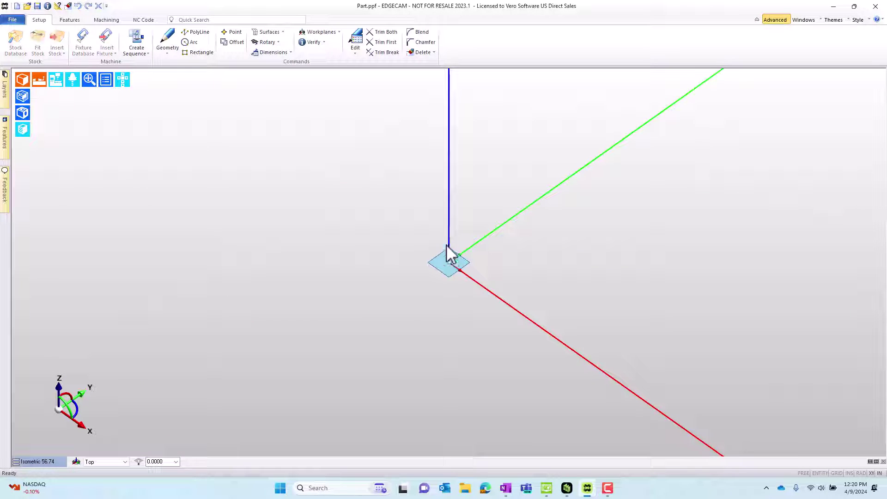
pyautogui.click(27, 6)
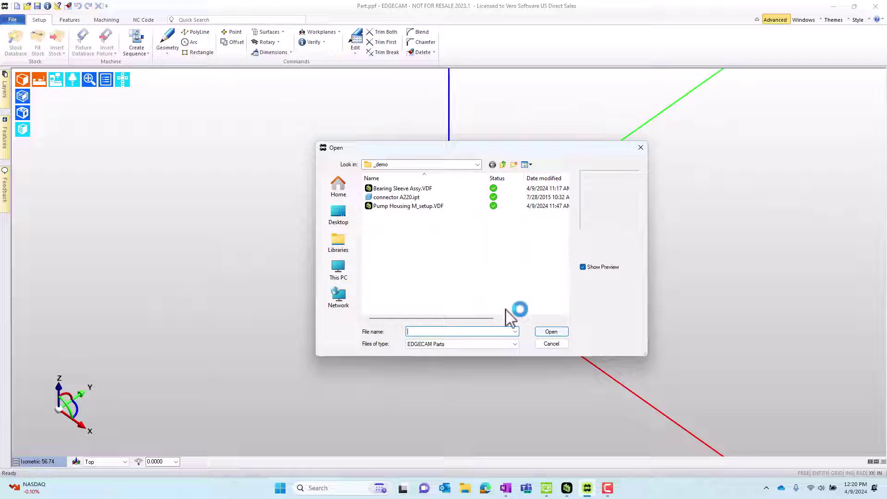
pyautogui.doubleClick(395, 198)
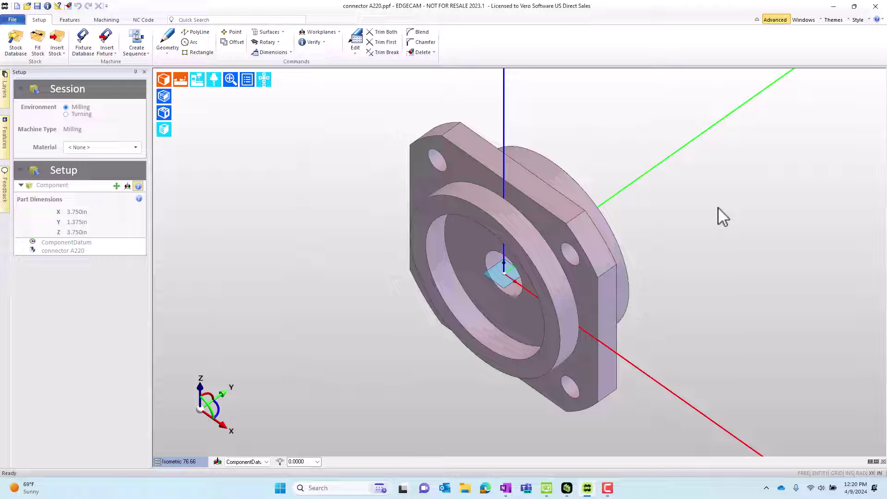
# Rotate the connector 90° to lie flat and set its XY datum to the part centre
pyautogui.click(263, 79)
pyautogui.click(264, 96)
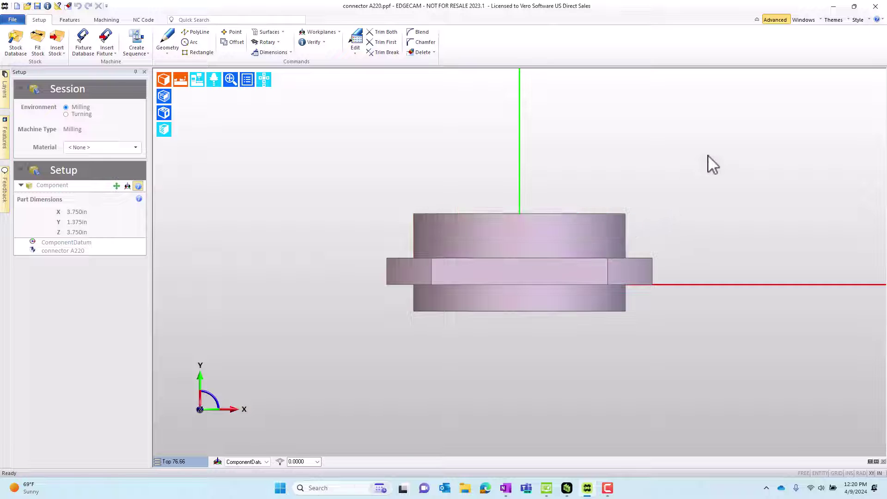
pyautogui.moveTo(708, 157); pyautogui.dragTo(612, 396, button='middle')
pyautogui.click(116, 185)
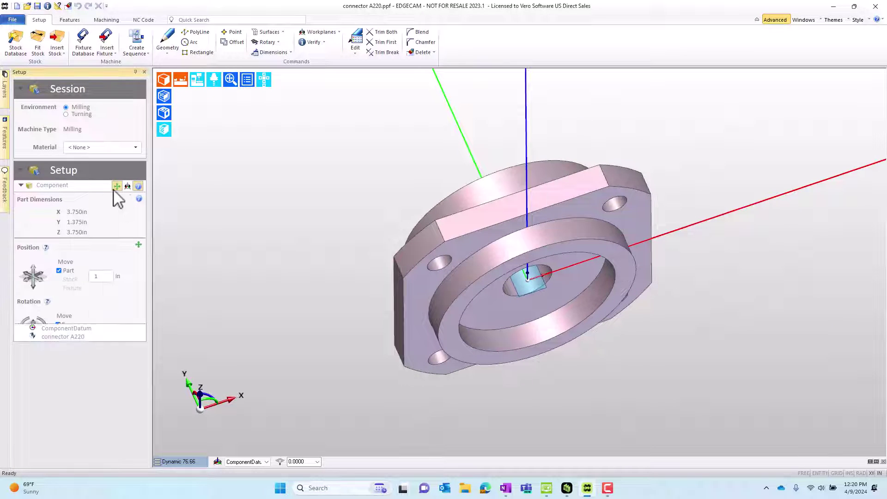
pyautogui.click(33, 337)
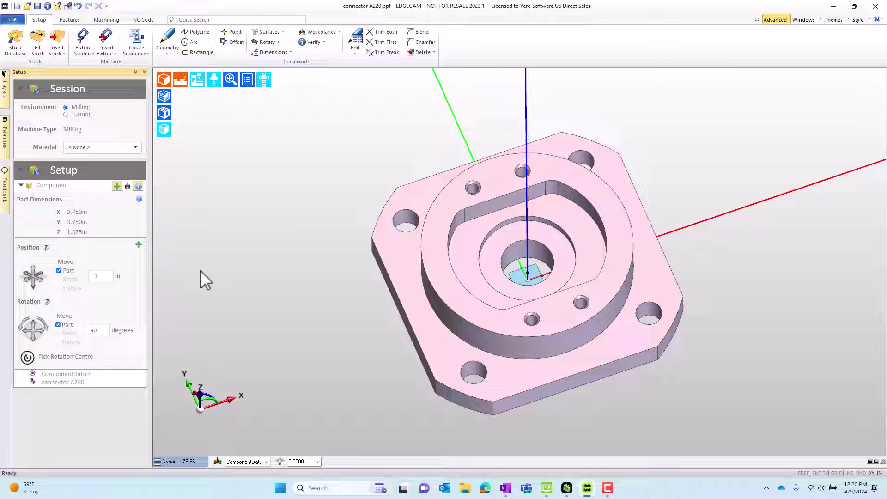
pyautogui.click(127, 186)
pyautogui.click(35, 280)
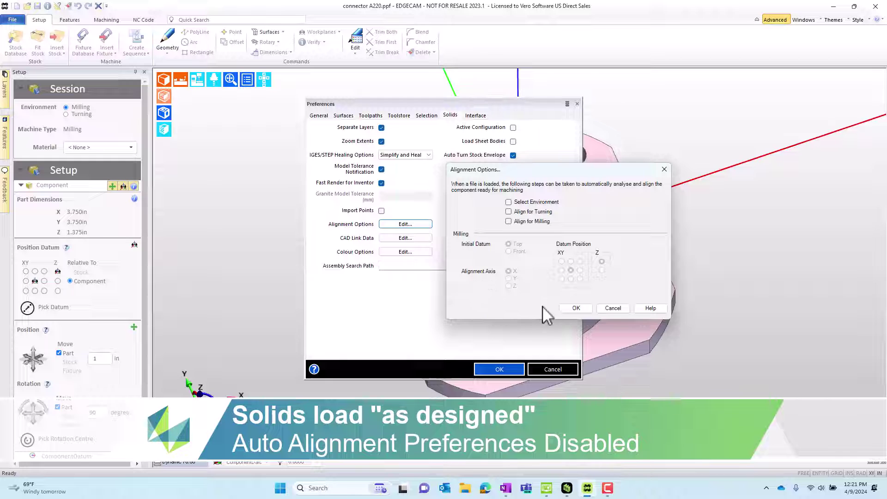
# Cancel Alignment Options and Preferences, then close EDGECAM without saving connector A220.ppf
pyautogui.click(615, 308)
pyautogui.click(556, 370)
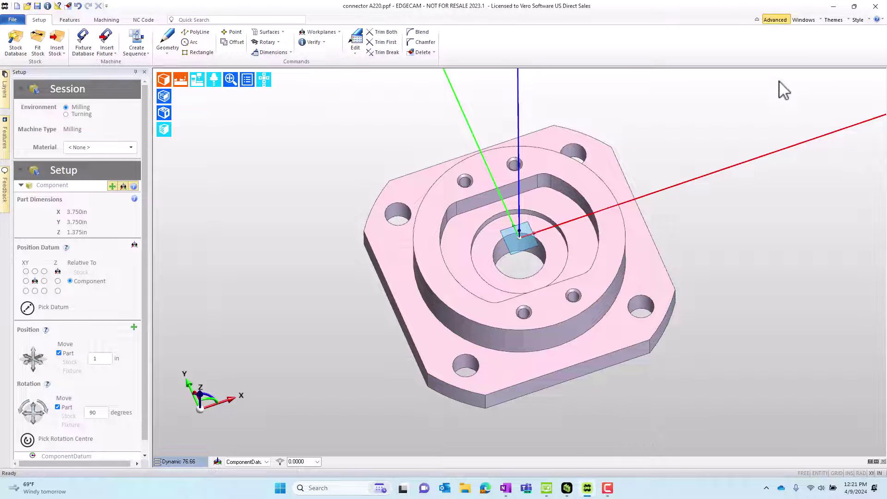
pyautogui.click(875, 7)
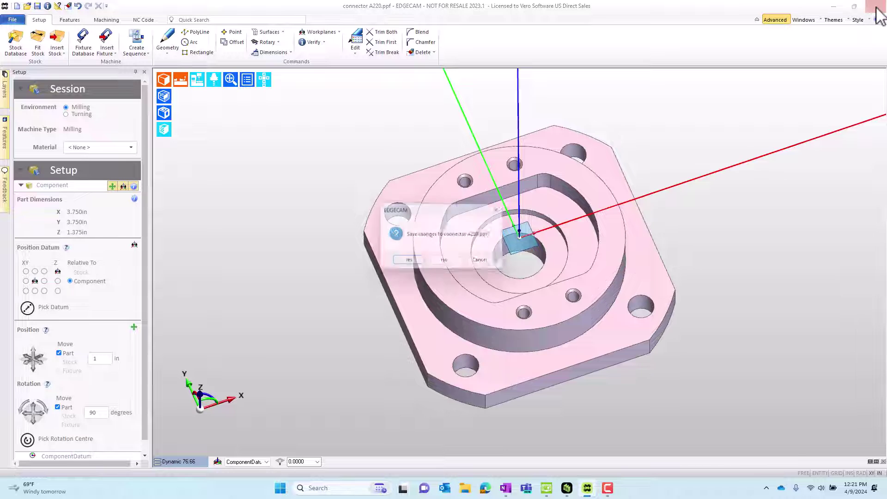
pyautogui.click(443, 261)
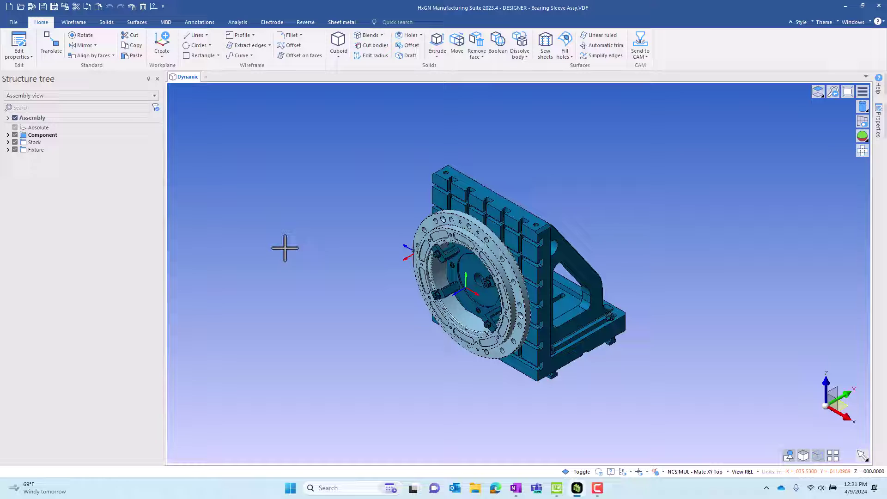
# Hide the Stock in the Structure tree and expand Component and Fixture, keeping Component visible
pyautogui.click(8, 135)
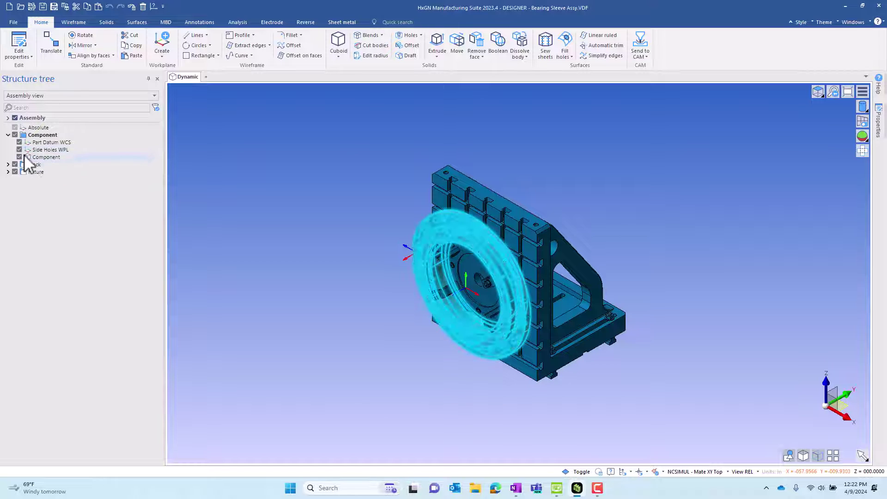
pyautogui.click(15, 135)
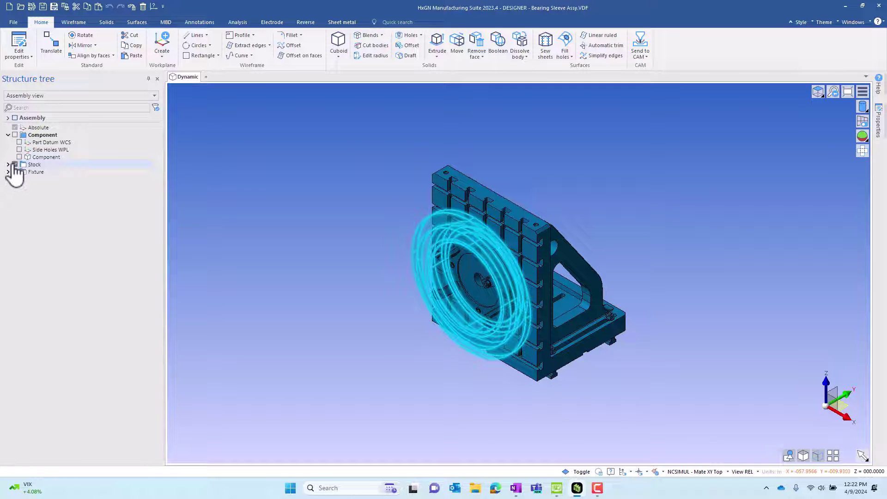
pyautogui.moveTo(259, 333)
pyautogui.mouseDown(button='middle')
pyautogui.moveTo(368, 331)
pyautogui.moveTo(258, 341)
pyautogui.mouseUp(button='middle')
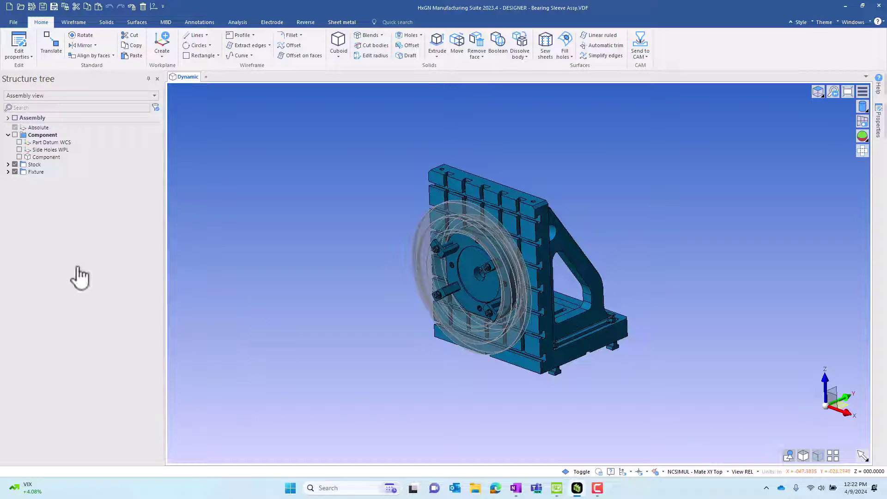
pyautogui.click(14, 164)
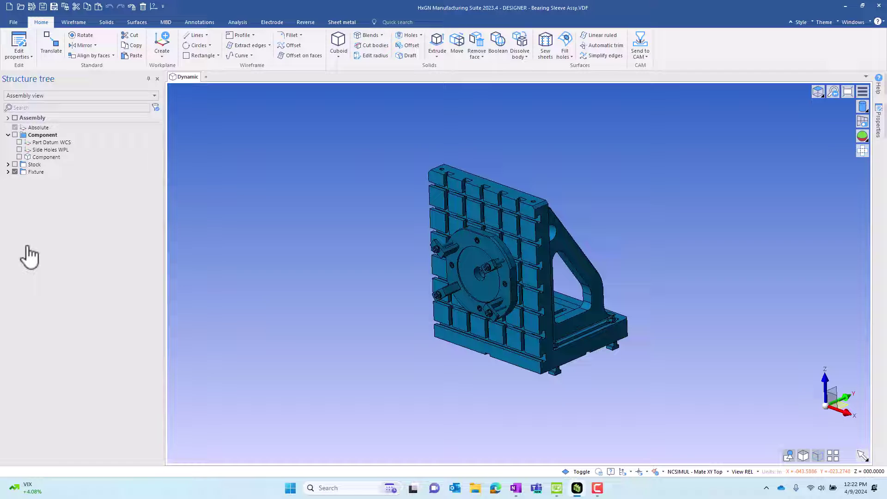
pyautogui.click(8, 172)
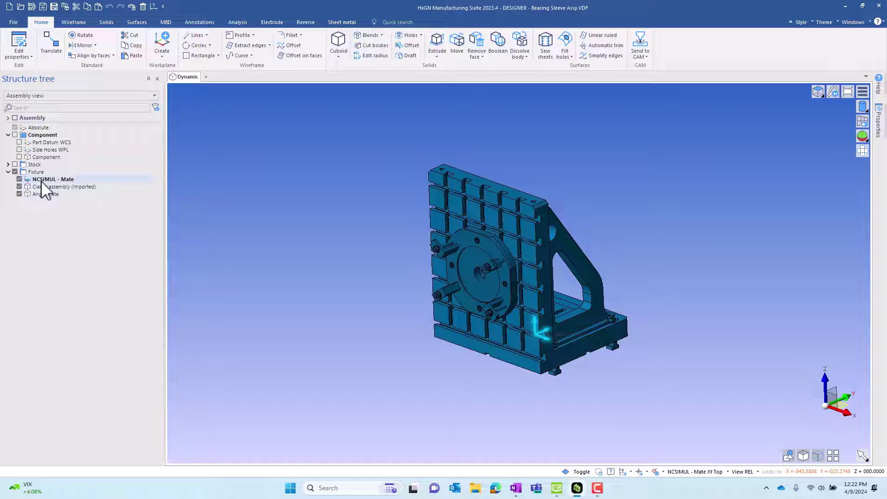
pyautogui.click(15, 135)
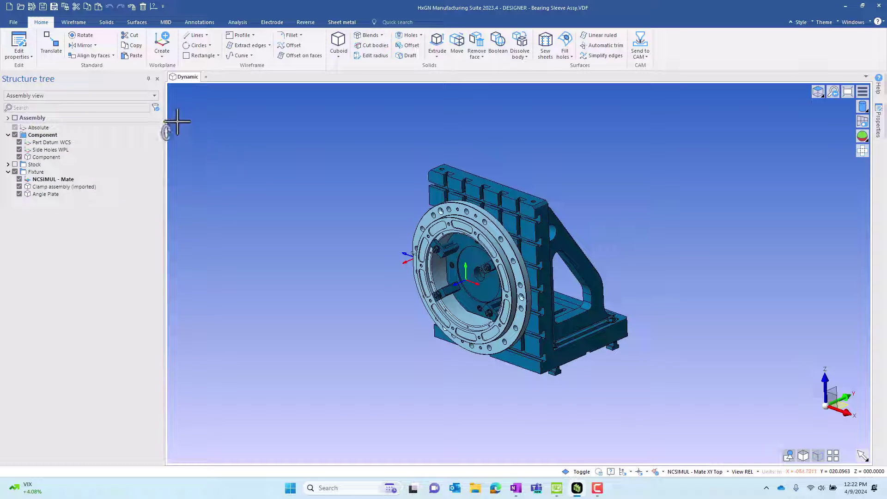
# Use Set component to assign the flange ring body as component type Part
pyautogui.click(107, 23)
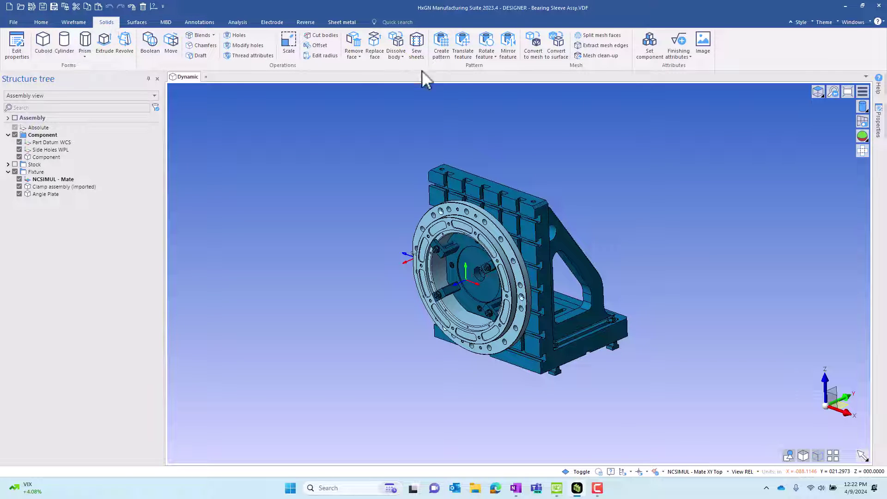
pyautogui.click(648, 46)
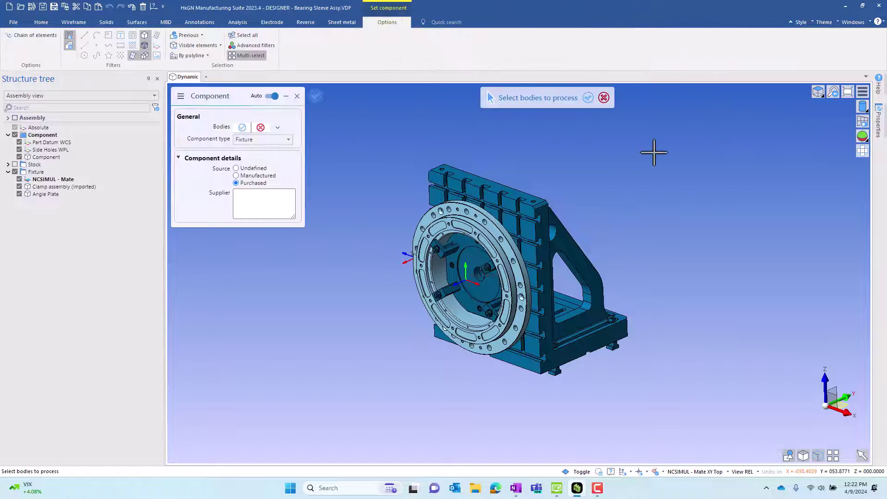
pyautogui.click(251, 146)
pyautogui.click(244, 174)
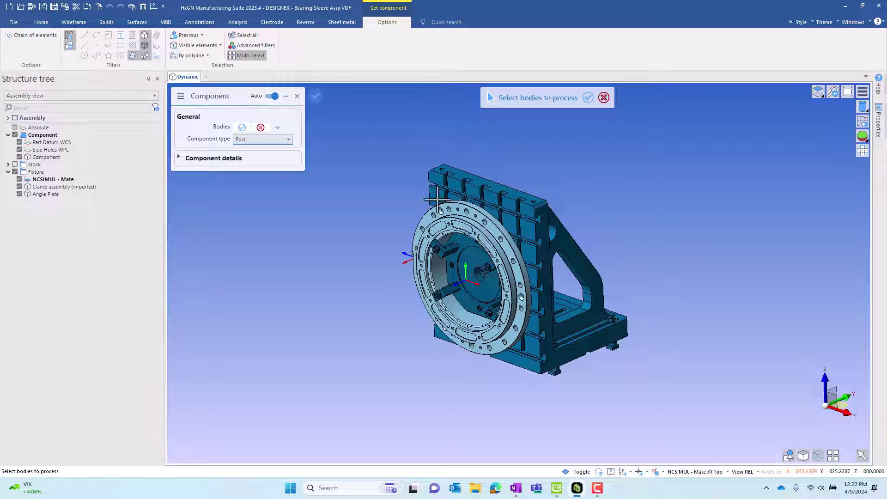
pyautogui.click(435, 223)
pyautogui.middleClick(333, 210)
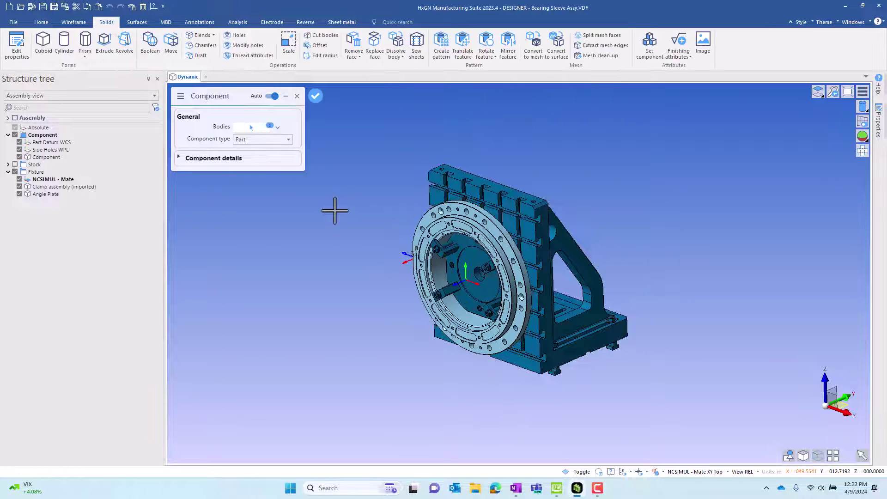
pyautogui.click(316, 96)
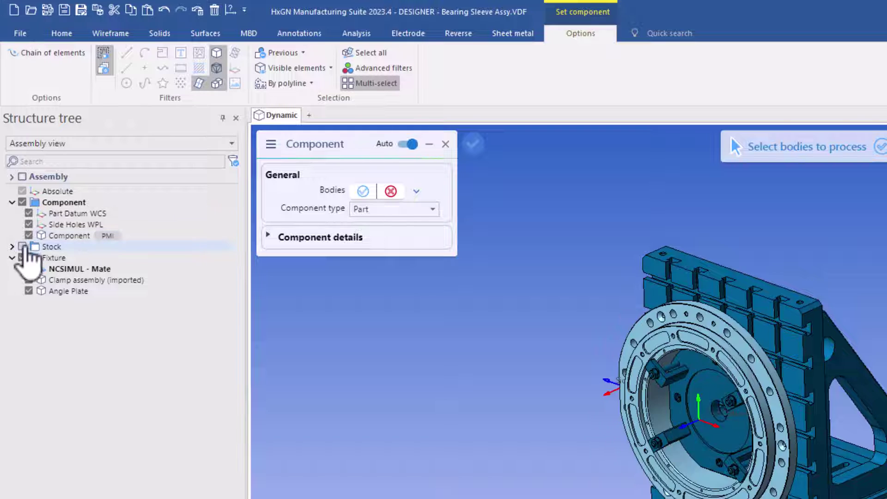
# Show the stock, hide Component, and set the Bearing Sleeve Stock body as a Manufactured Stock component
pyautogui.click(22, 246)
pyautogui.click(12, 246)
pyautogui.click(22, 202)
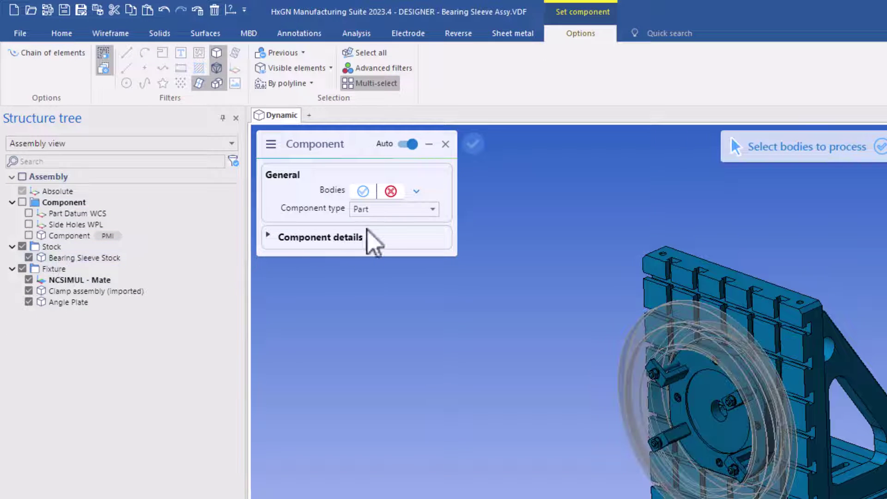
pyautogui.click(383, 209)
pyautogui.click(364, 258)
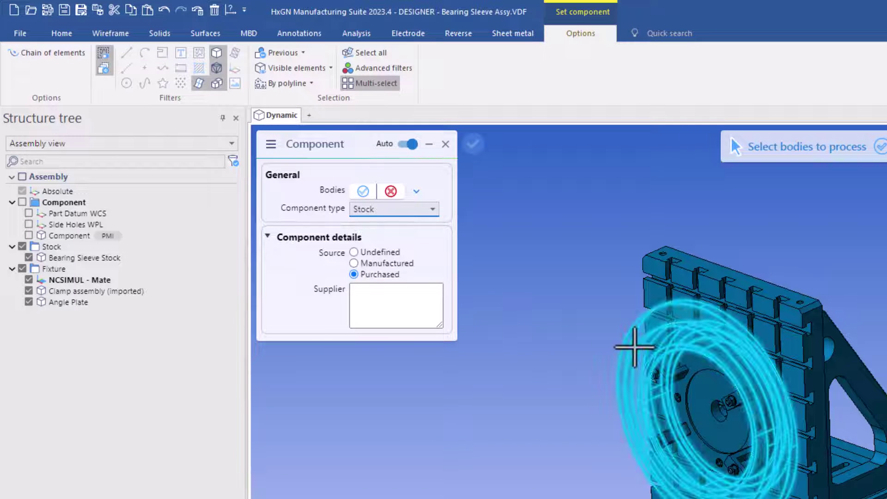
pyautogui.click(621, 355)
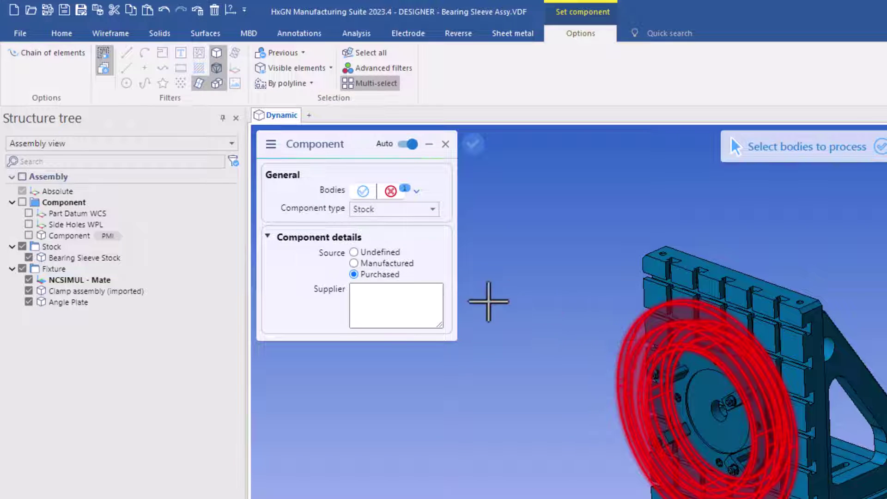
pyautogui.click(362, 264)
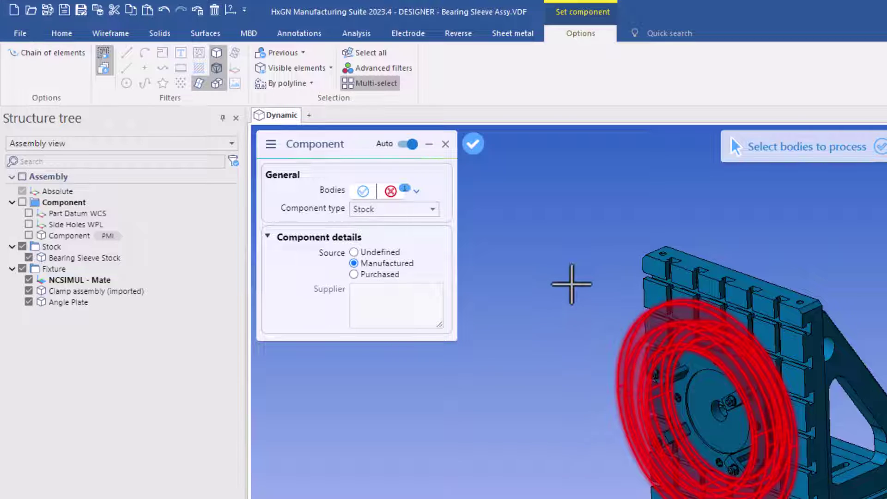
pyautogui.press('Return')
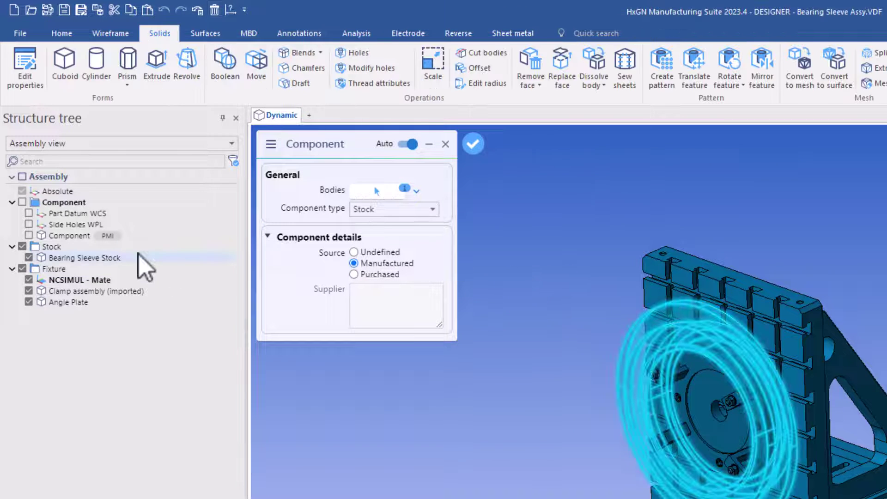
pyautogui.click(473, 143)
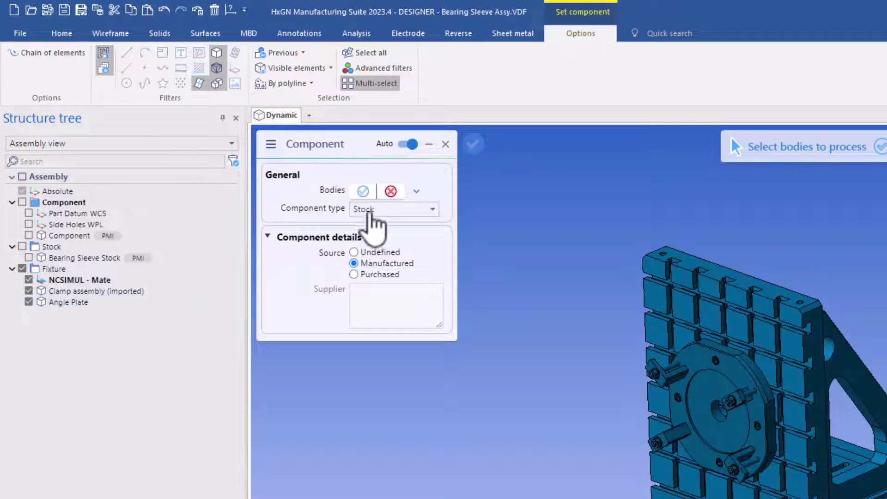
# Tag the clamp and angle plate as purchased Fixture components, then show the Component and Stock groups again
pyautogui.click(372, 210)
pyautogui.click(370, 272)
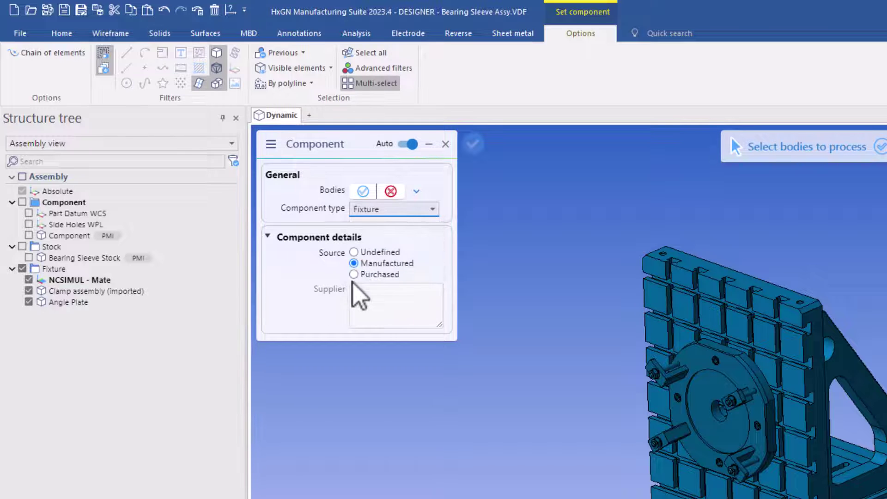
pyautogui.click(354, 276)
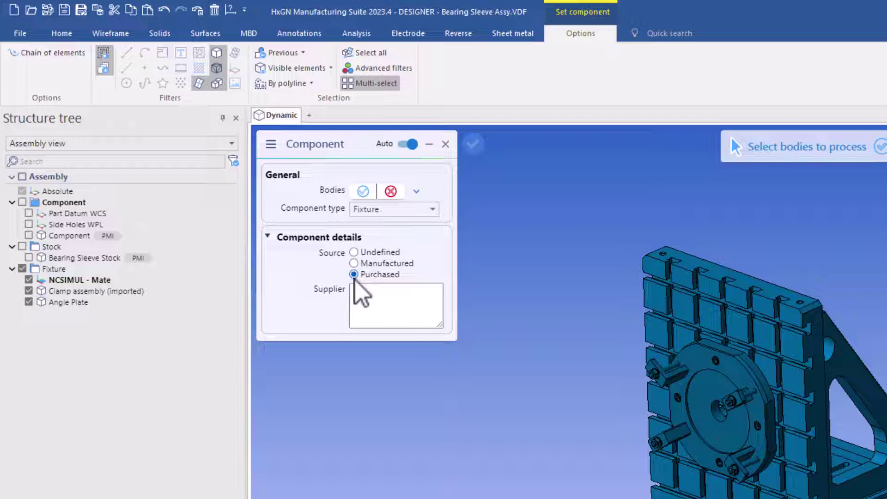
pyautogui.moveTo(564, 196); pyautogui.dragTo(884, 495)
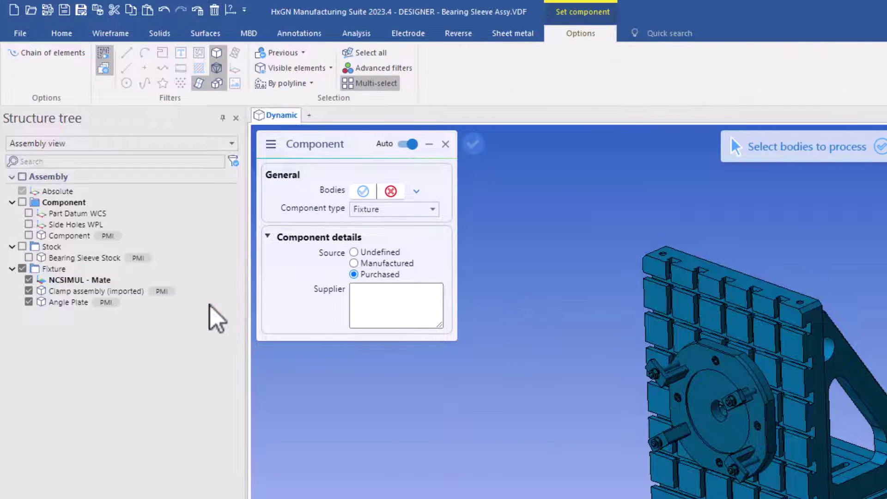
pyautogui.click(472, 144)
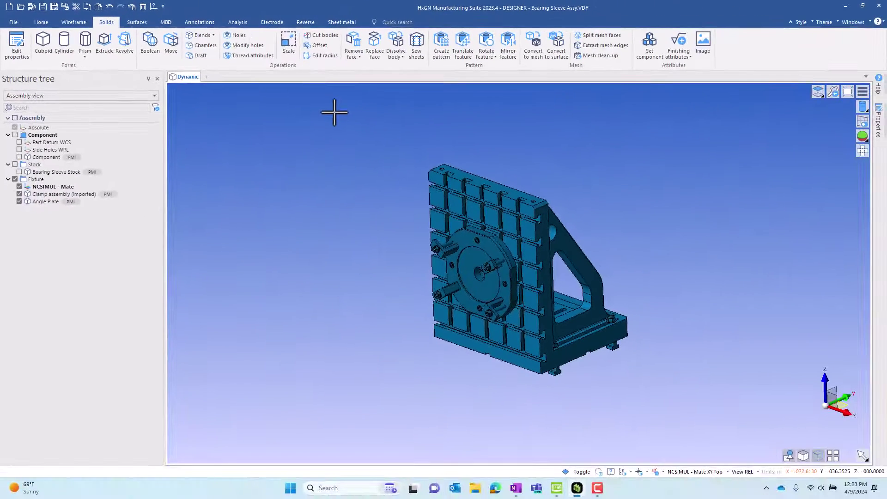
pyautogui.click(15, 135)
pyautogui.click(15, 164)
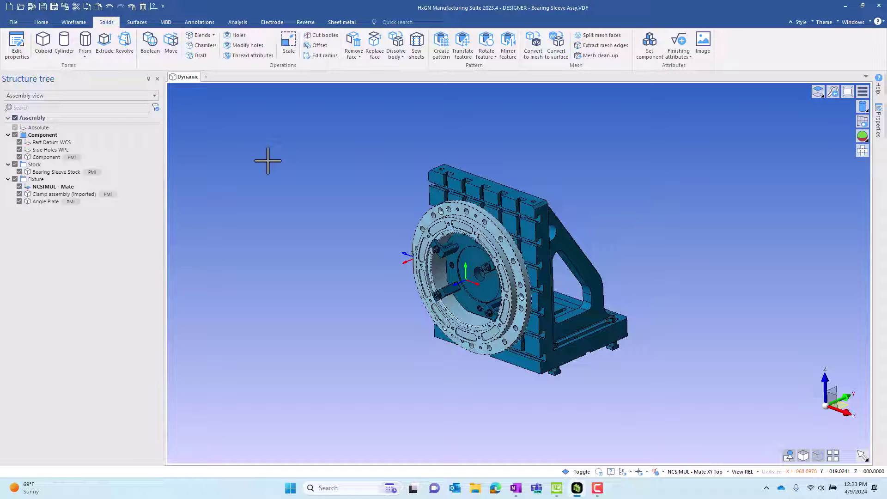
# Send all entities of the bearing sleeve assembly to EDGECAM, saving the file without renaming it
pyautogui.click(41, 23)
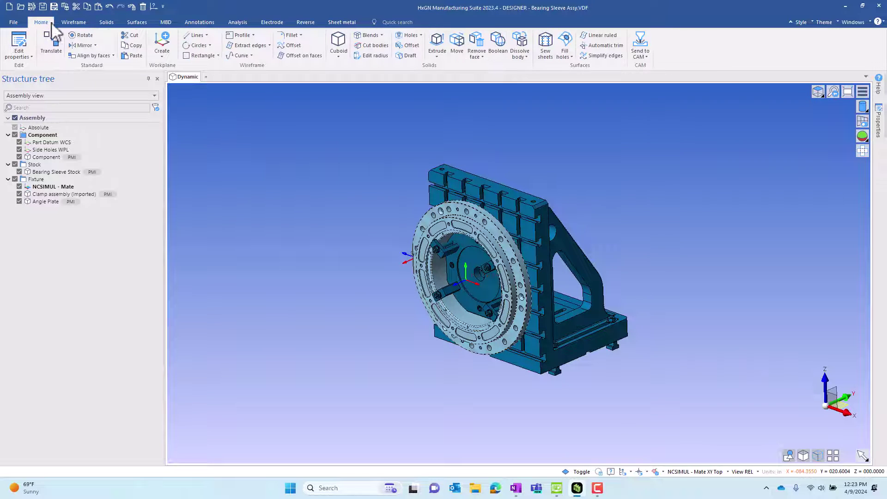
pyautogui.click(645, 46)
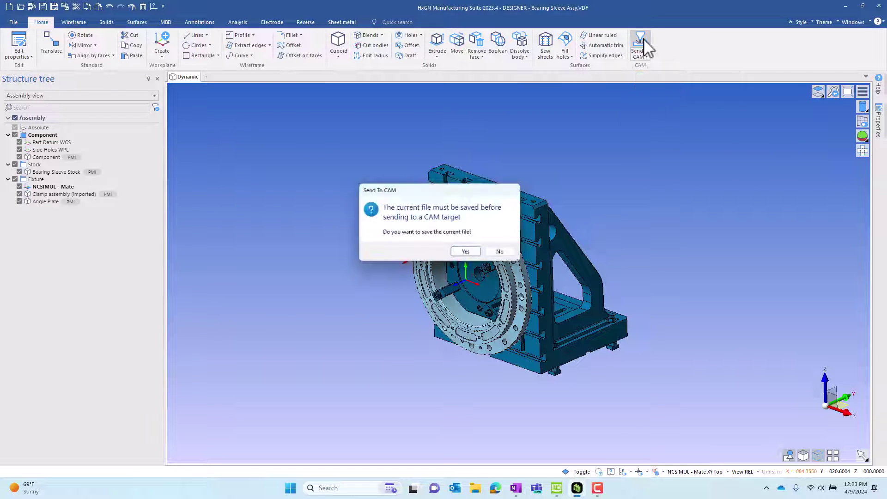
pyautogui.click(465, 252)
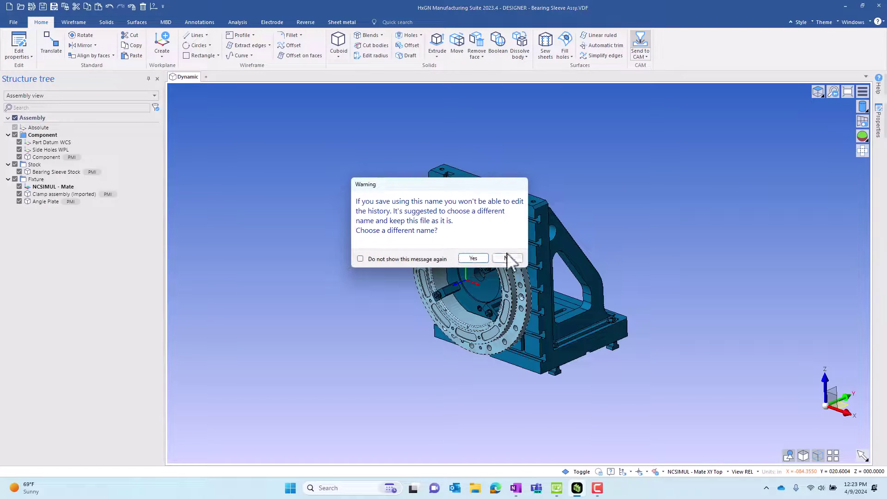
pyautogui.click(504, 258)
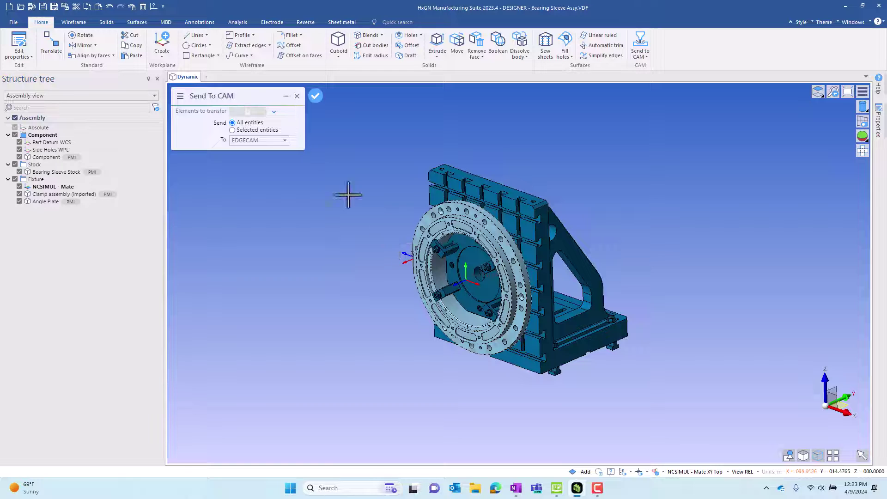
pyautogui.click(317, 98)
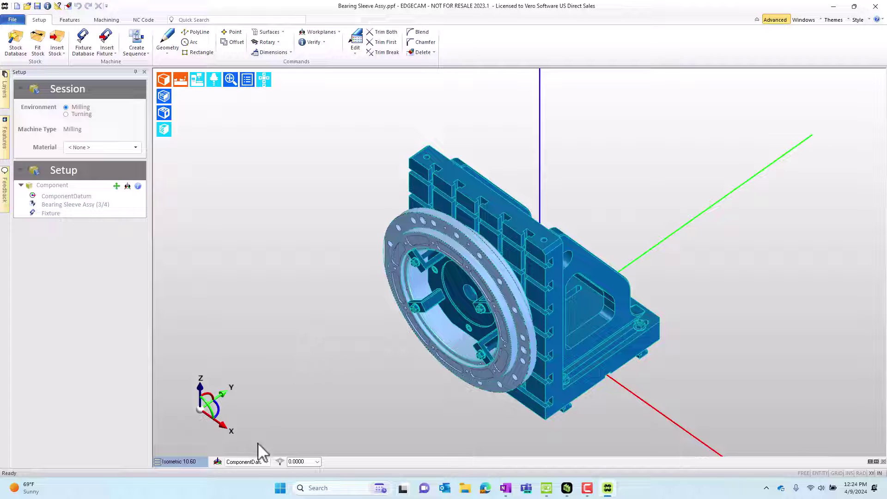
# Switch the active workplane from WP_Part Datum to WP_NCSIMUL, then toggle the fixture display off and on
pyautogui.click(247, 462)
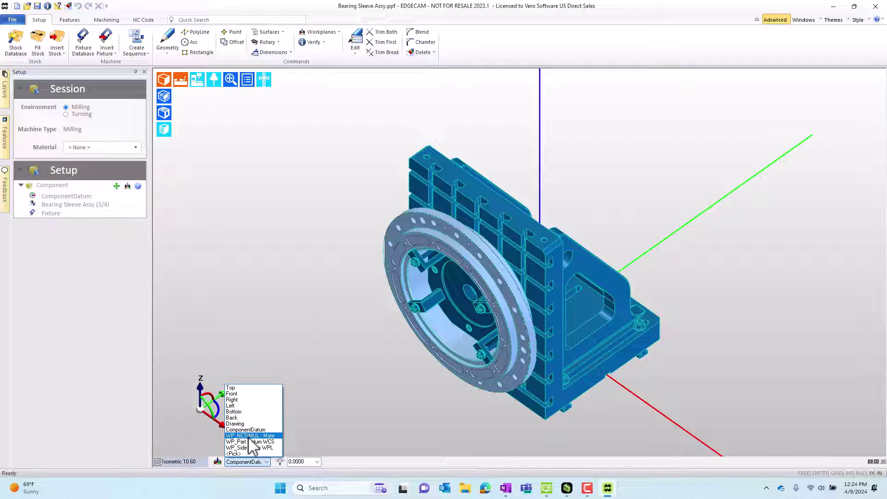
pyautogui.click(248, 441)
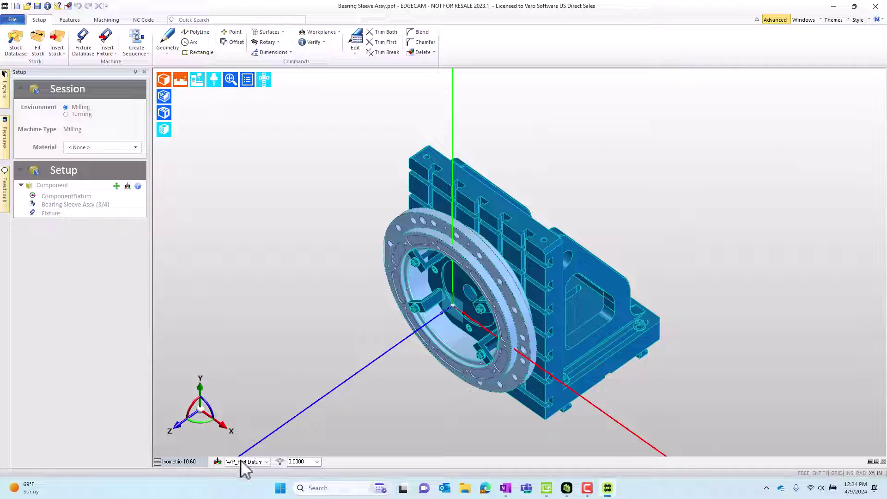
pyautogui.click(244, 462)
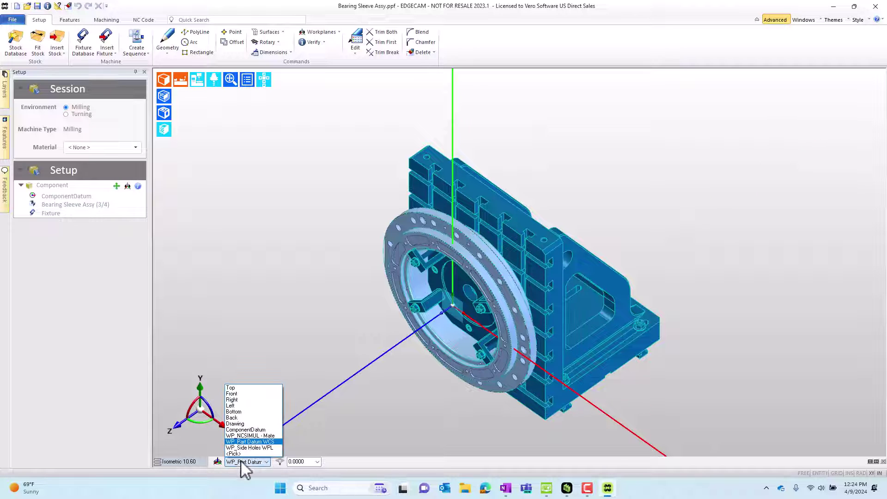
pyautogui.click(247, 435)
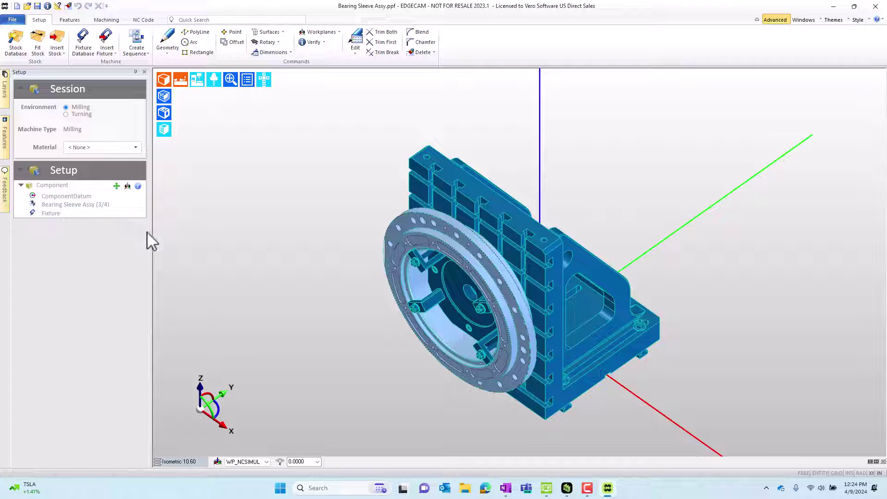
pyautogui.click(180, 80)
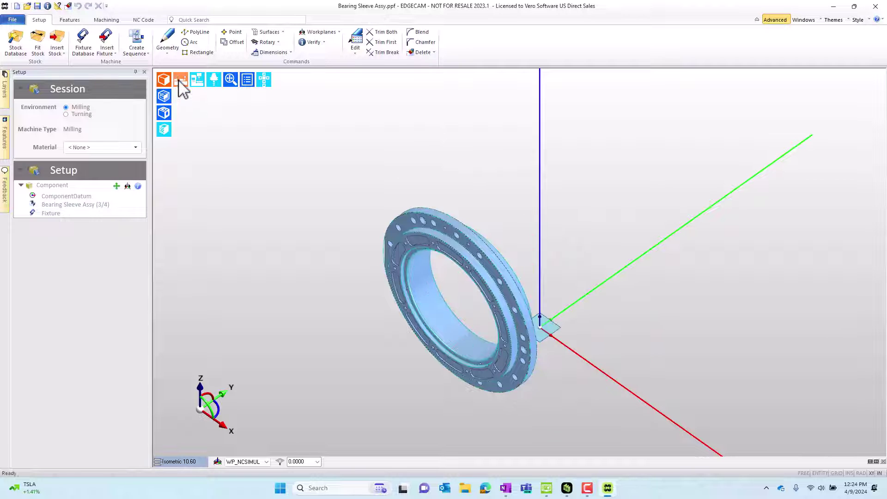
pyautogui.click(179, 80)
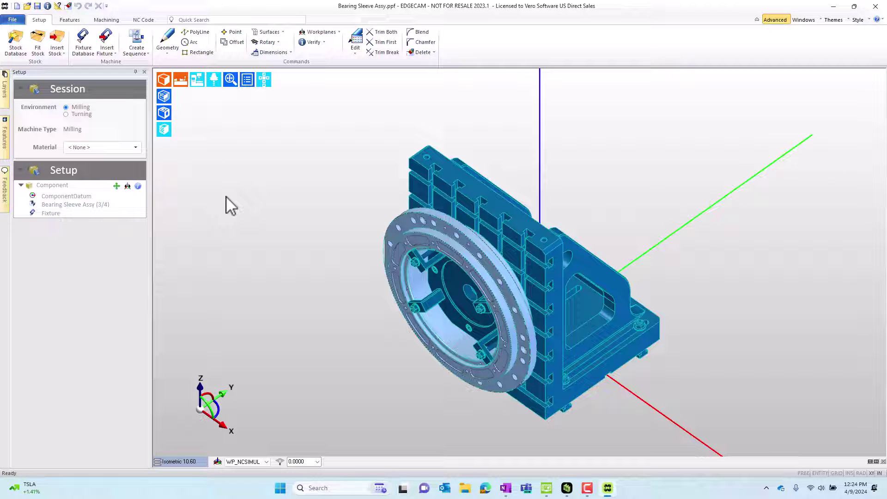
# Start a milling sequence on the 4H Makino A81NX Fanuc with the toolkit name cleared
pyautogui.click(137, 42)
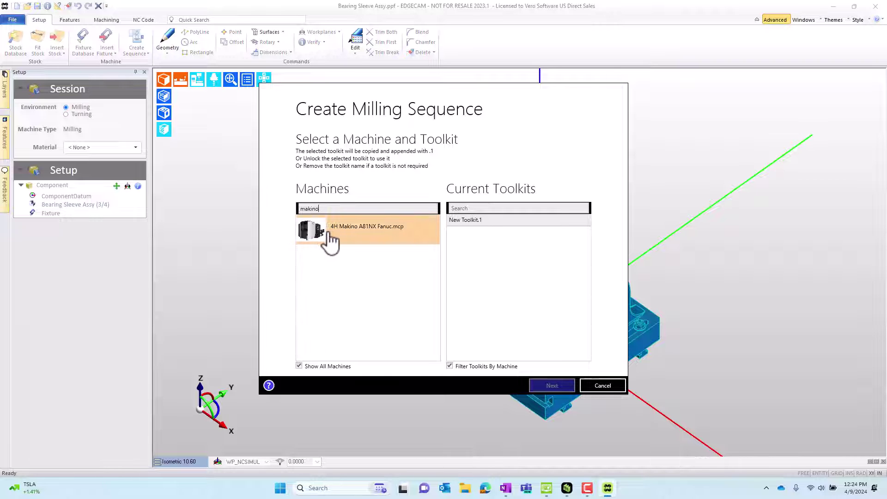
pyautogui.click(329, 231)
pyautogui.moveTo(505, 222); pyautogui.dragTo(414, 218)
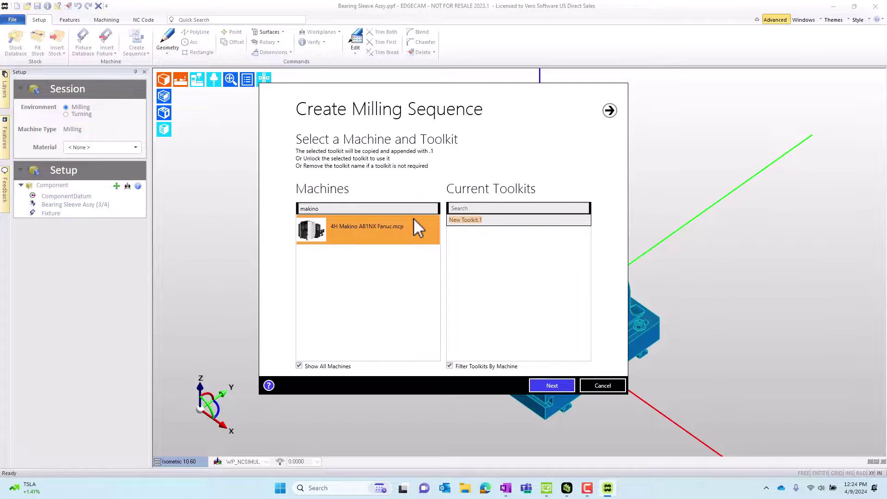
pyautogui.press('BackSpace')
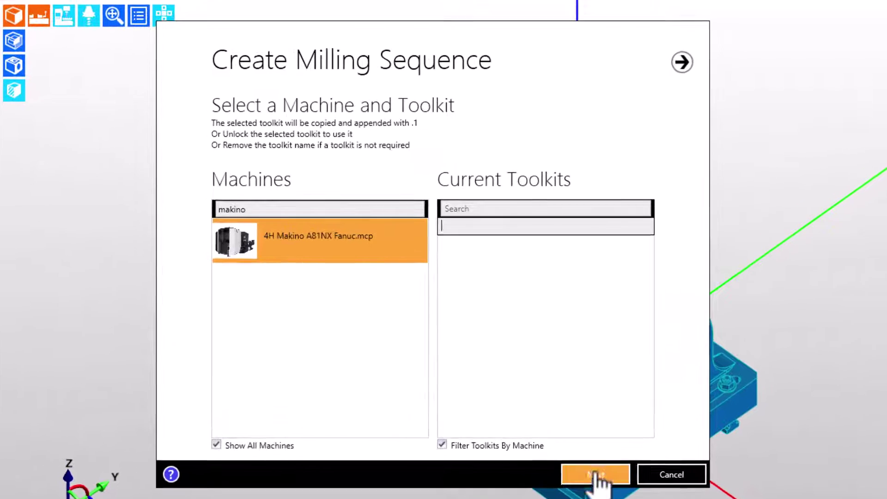
pyautogui.click(597, 476)
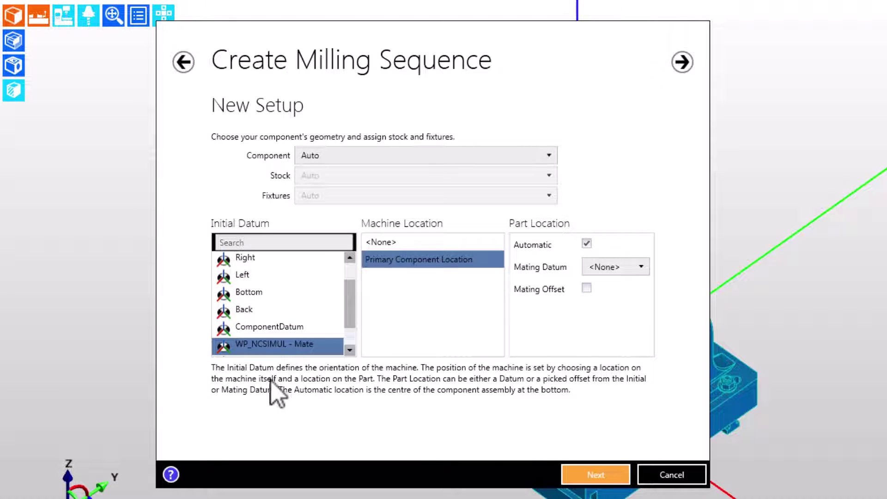
# Set initial datum WP_Part Datum WCS, mate it to WP_NCSIMUL - Mate, and finish Operation 1
pyautogui.click(350, 349)
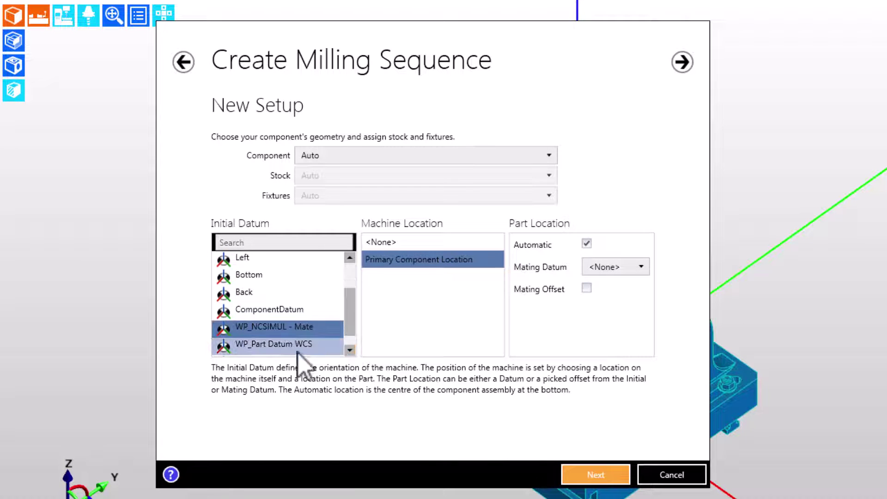
pyautogui.click(268, 351)
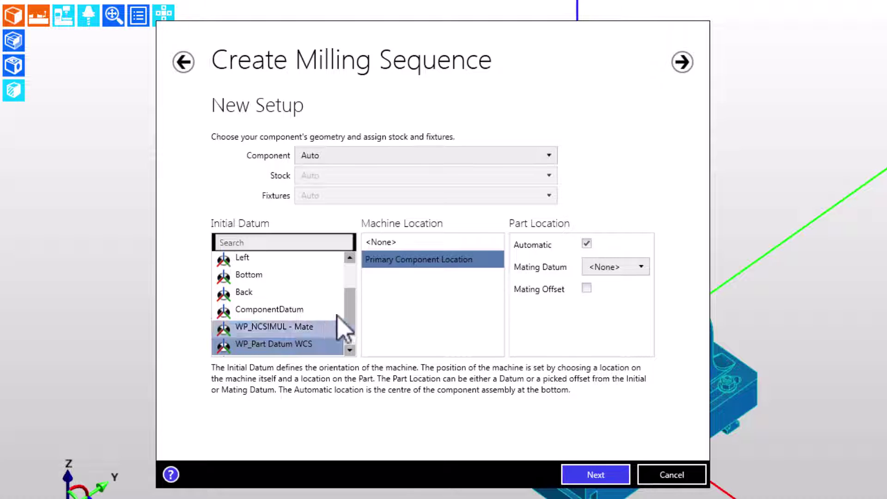
pyautogui.click(625, 267)
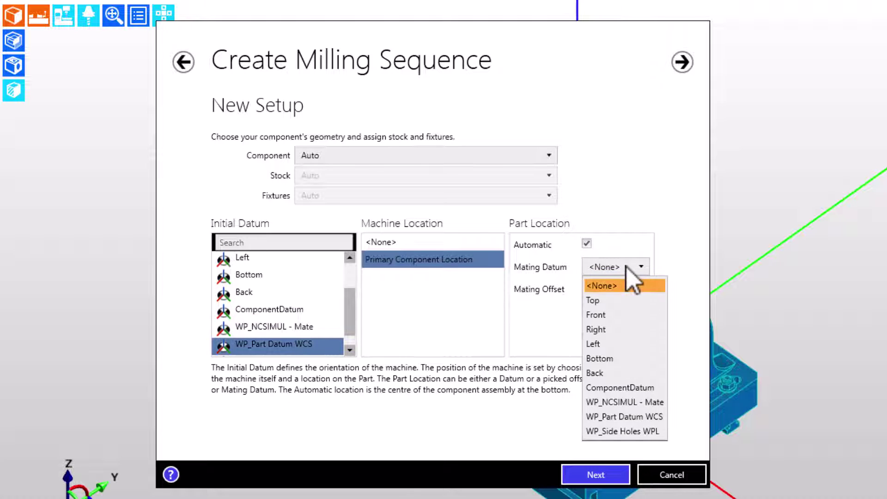
pyautogui.click(623, 403)
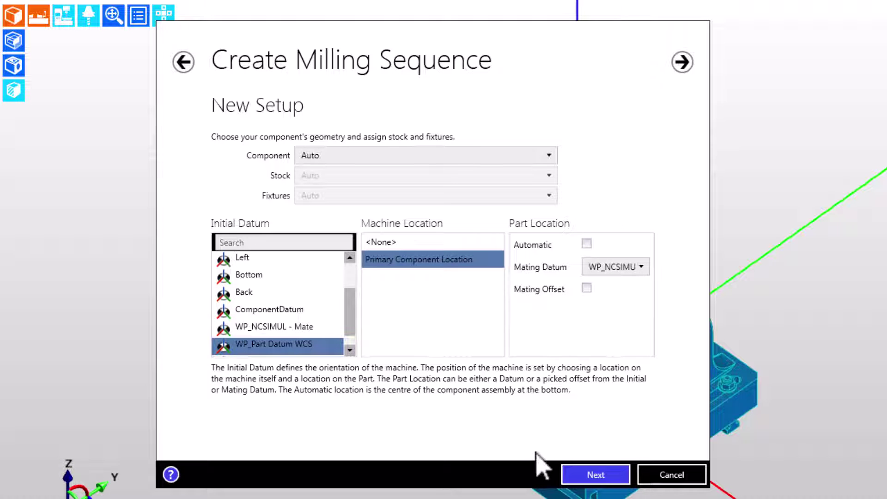
pyautogui.click(596, 475)
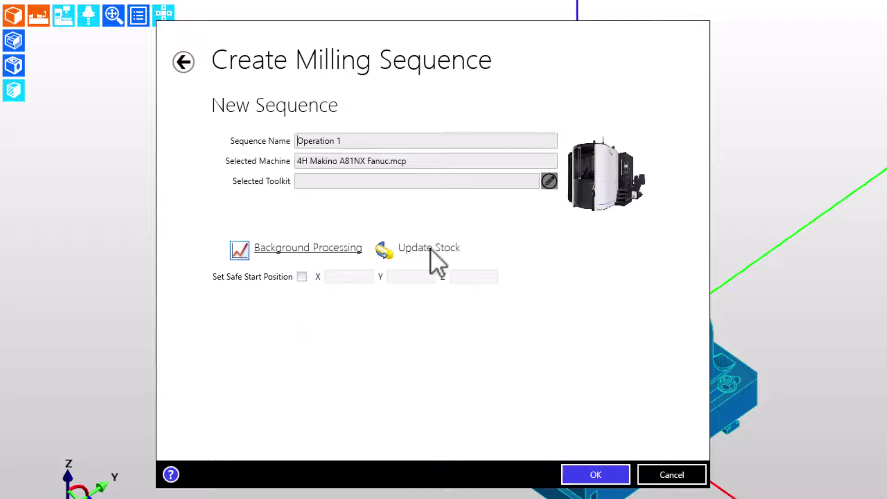
pyautogui.click(430, 250)
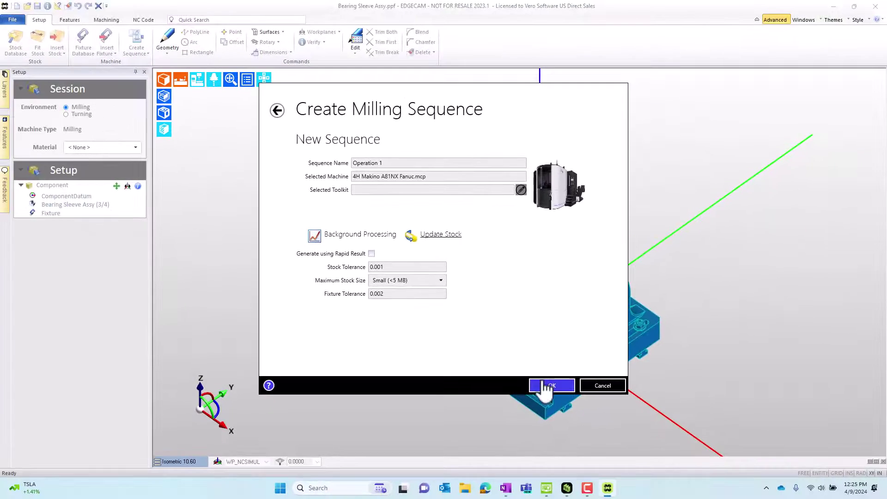
pyautogui.click(549, 393)
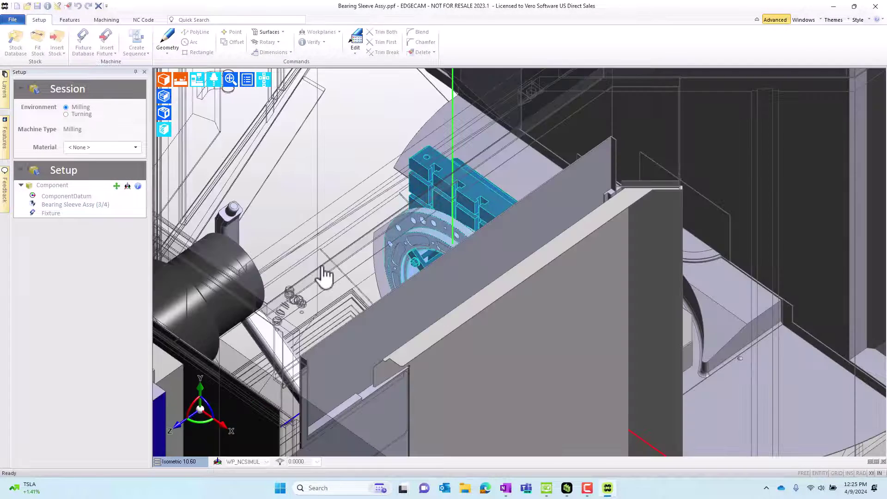
# View the machine setup from Top, zoom out and rotate it, then return to DESIGNER
pyautogui.click(266, 79)
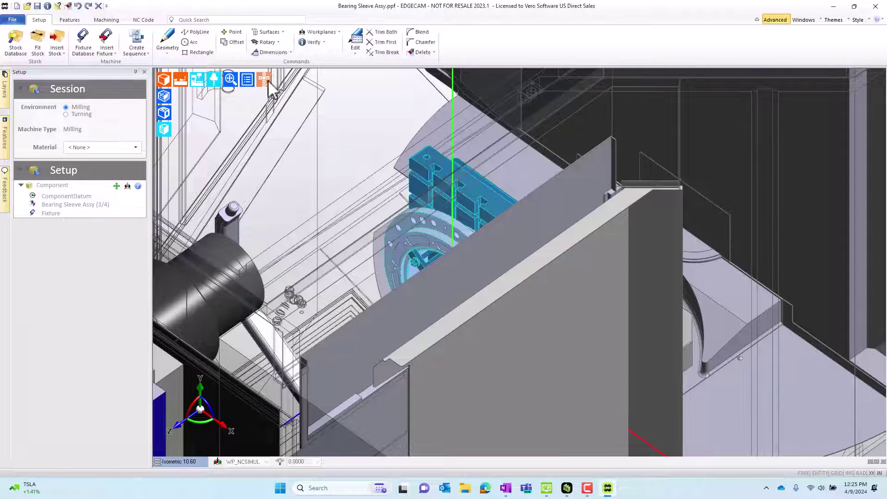
pyautogui.click(264, 96)
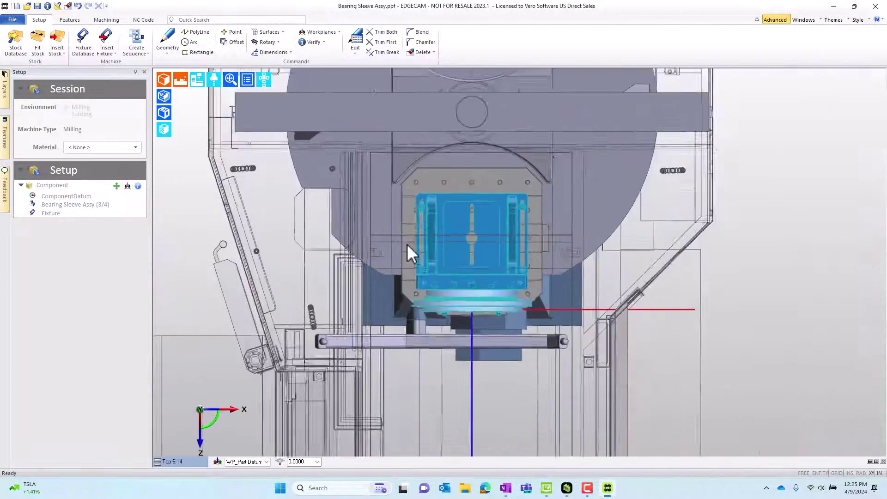
pyautogui.scroll(-2, 262, 275)
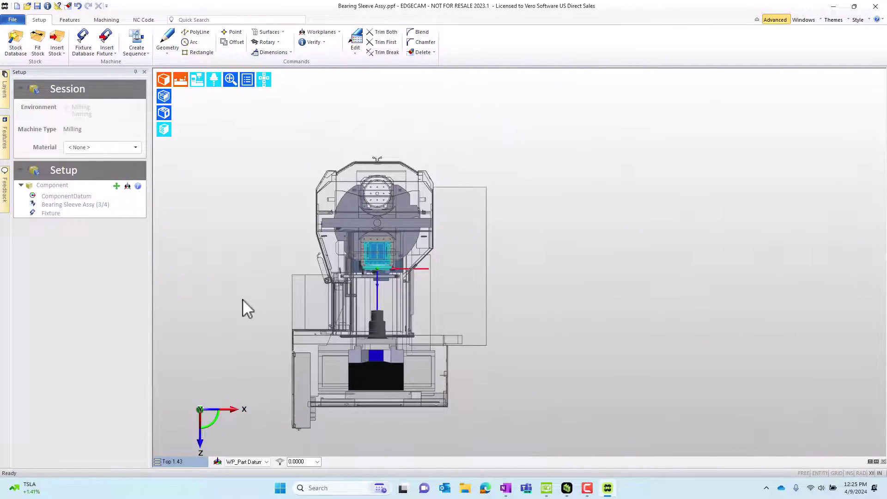
pyautogui.moveTo(455, 410); pyautogui.dragTo(665, 314, button='middle')
pyautogui.moveTo(277, 353); pyautogui.dragTo(231, 409, button='middle')
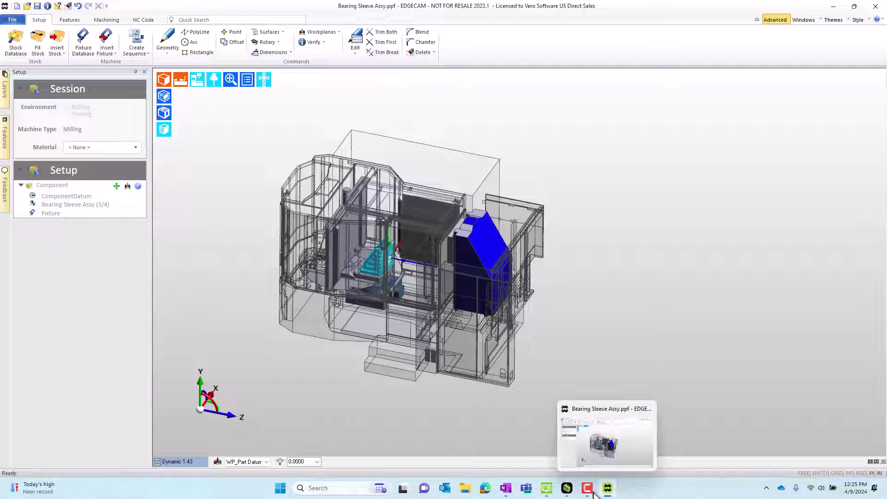
pyautogui.click(566, 492)
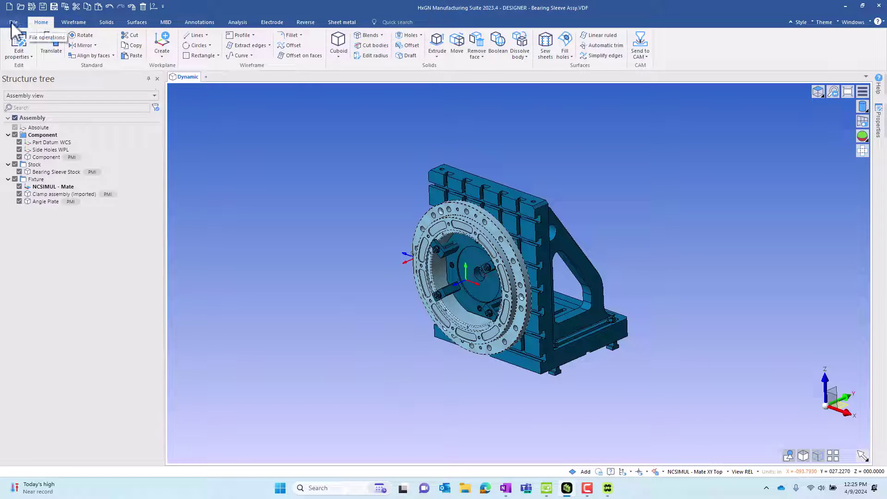
# Uncheck Stock and Fixture in the Structure tree so only the bearing sleeve ring shows
pyautogui.click(14, 165)
pyautogui.click(15, 179)
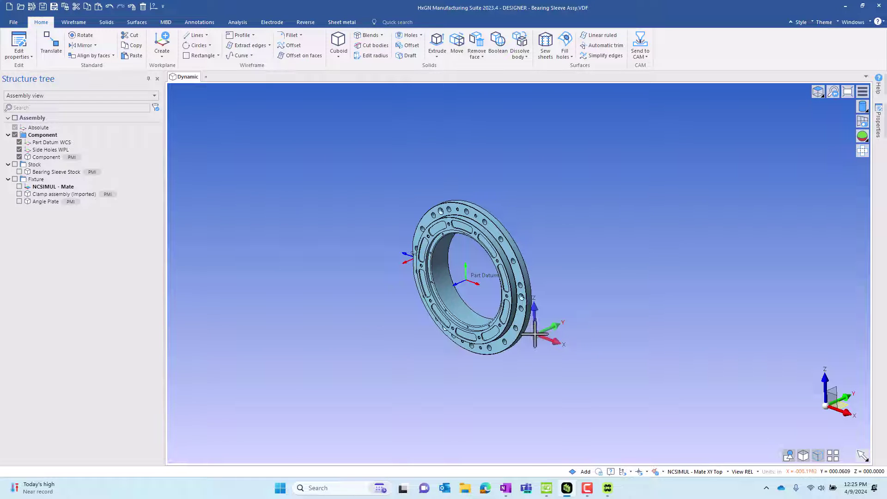
pyautogui.click(14, 23)
# Choose the bearing ring for Save part as, with Absolute as the target workplane
pyautogui.click(26, 164)
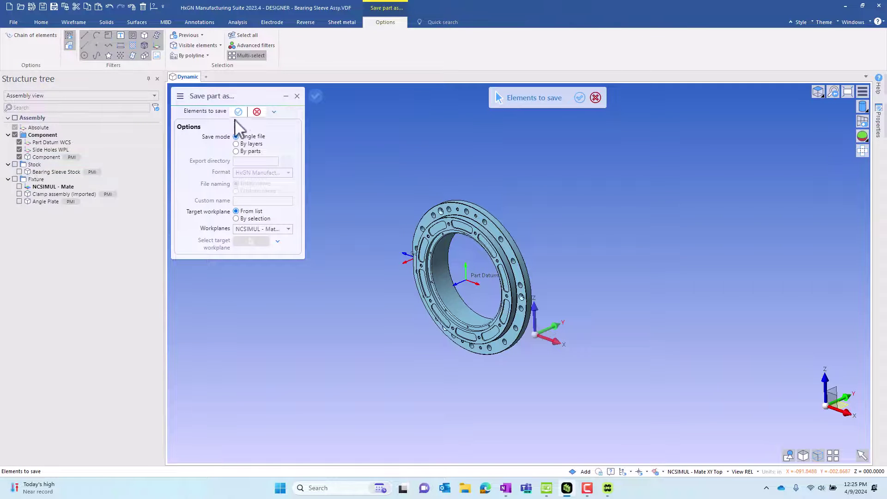
pyautogui.click(468, 234)
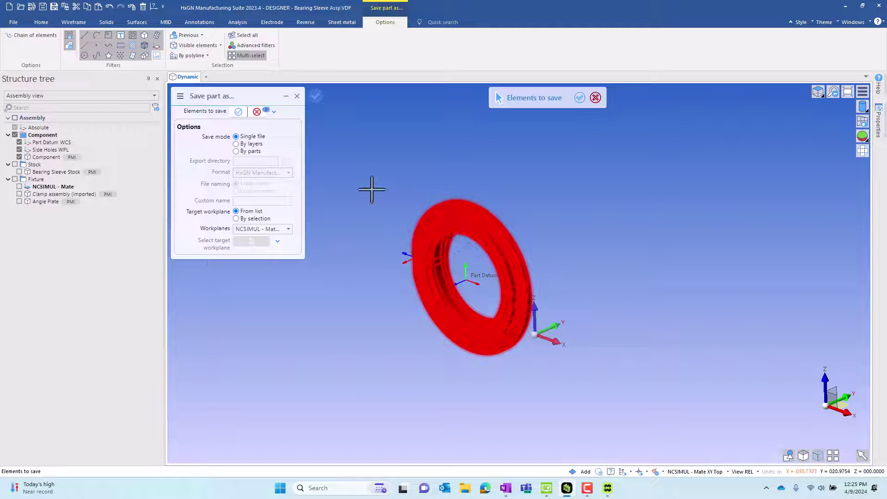
pyautogui.press('Return')
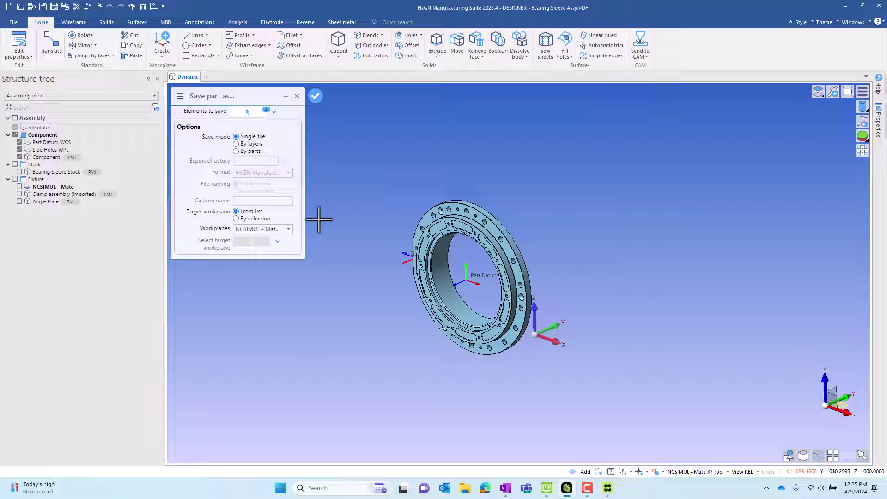
pyautogui.click(252, 229)
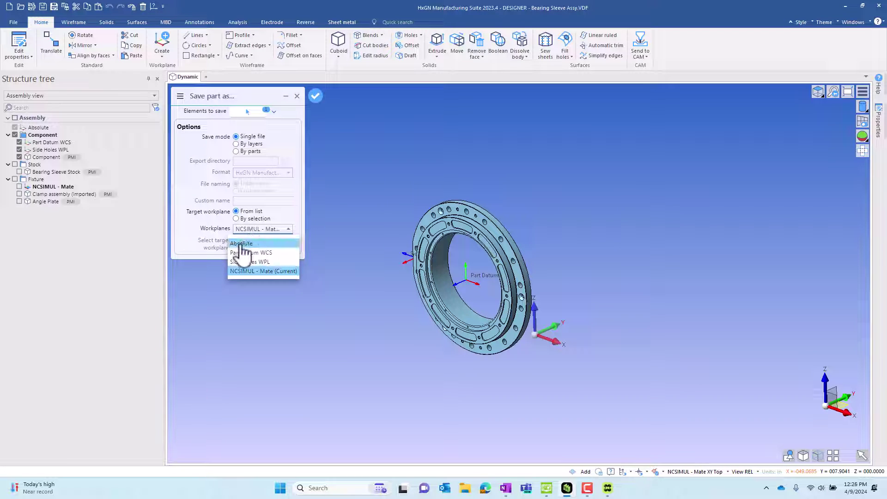
pyautogui.click(240, 244)
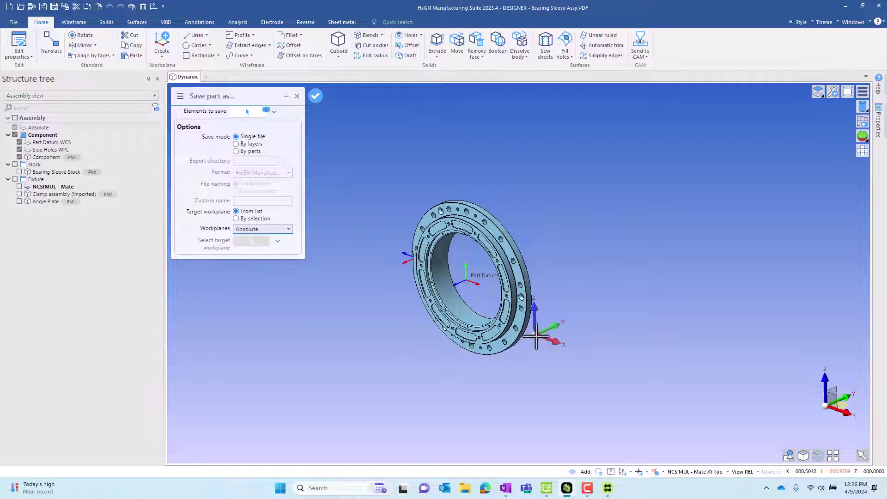
pyautogui.moveTo(582, 273); pyautogui.dragTo(578, 297, button='middle')
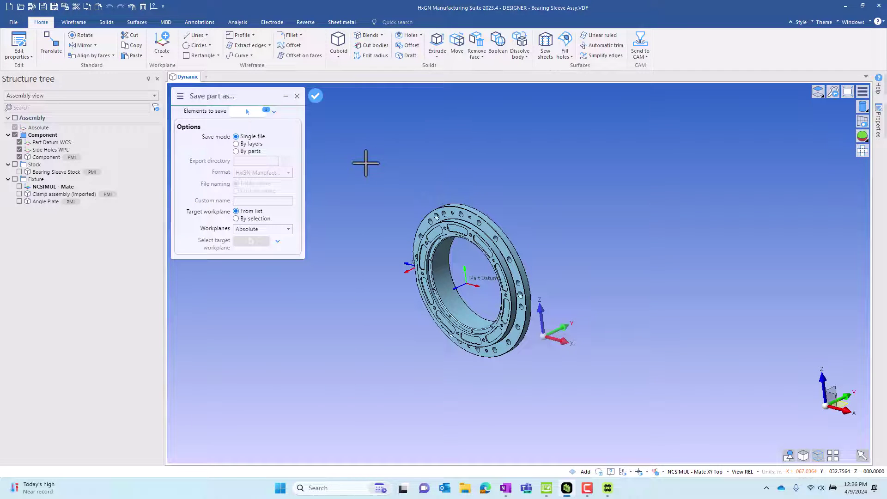
# Save the ring as a separate file, changing the end of the file name to 'v2'
pyautogui.press('Return')
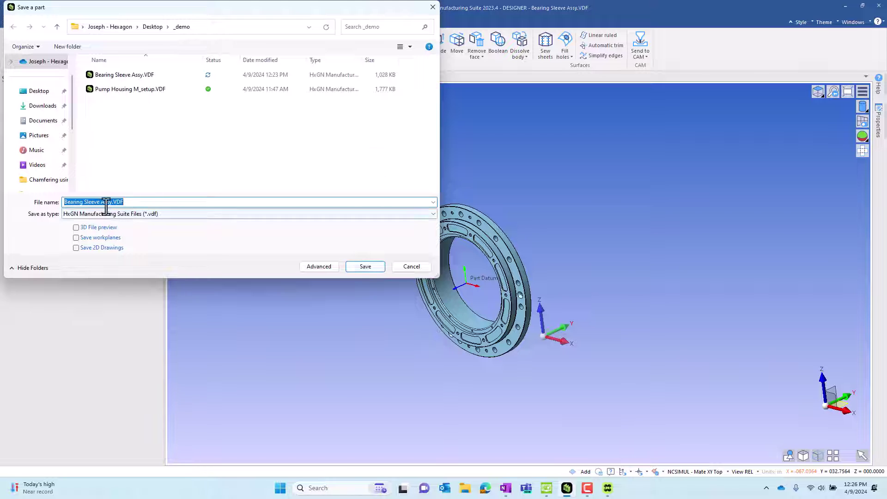
pyautogui.doubleClick(105, 202)
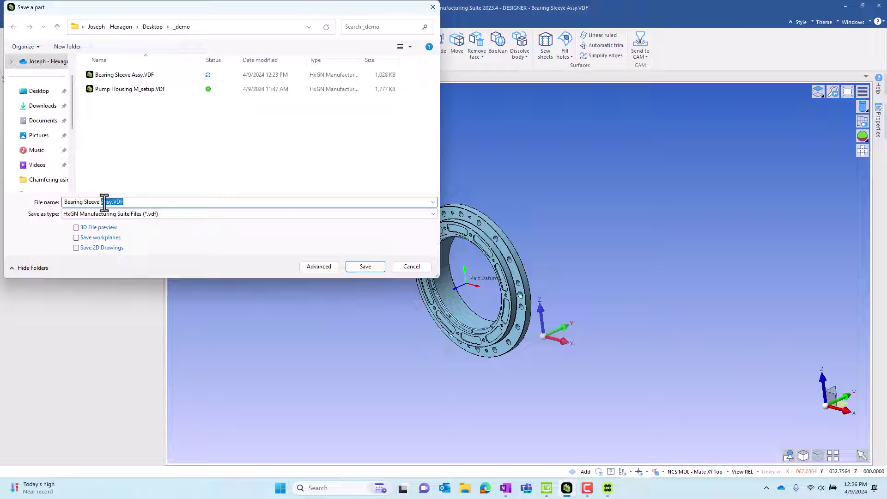
pyautogui.write('v2')
pyautogui.press('Return')
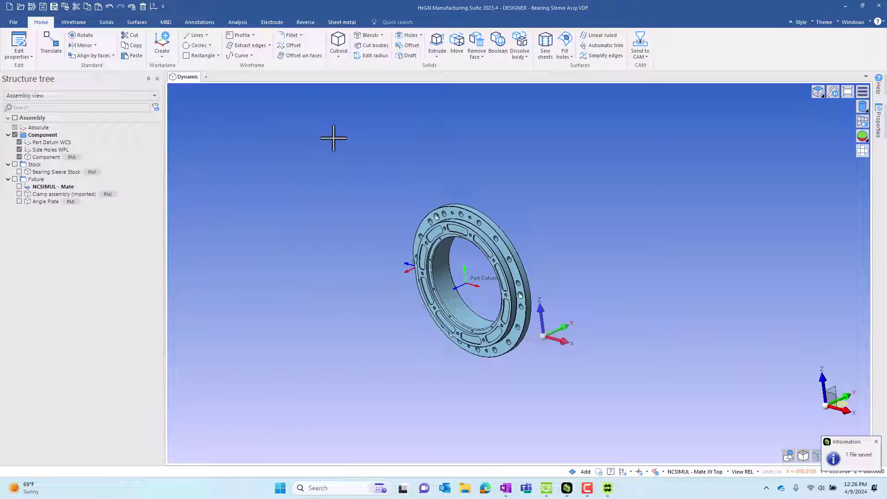
# In EDGECAM, open Bearing Sleeve part.VDF, discarding the assembly job's unsaved changes
pyautogui.click(845, 6)
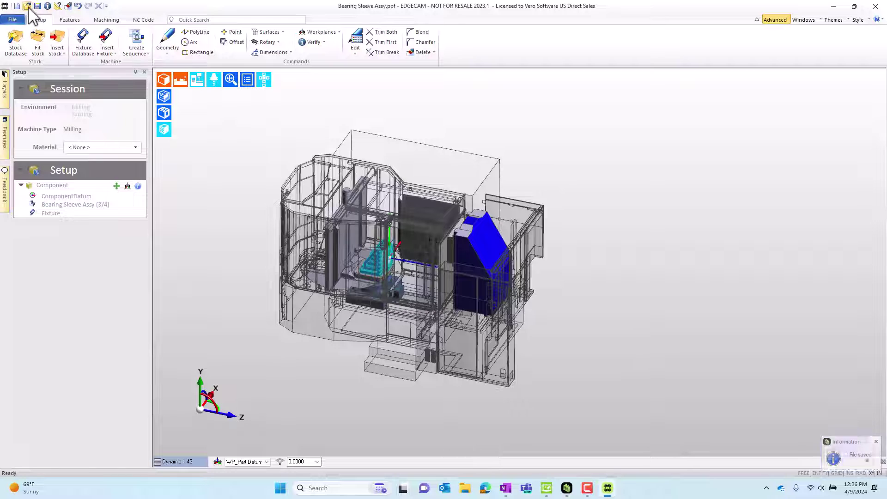
pyautogui.hotkey('ctrl', 'o')
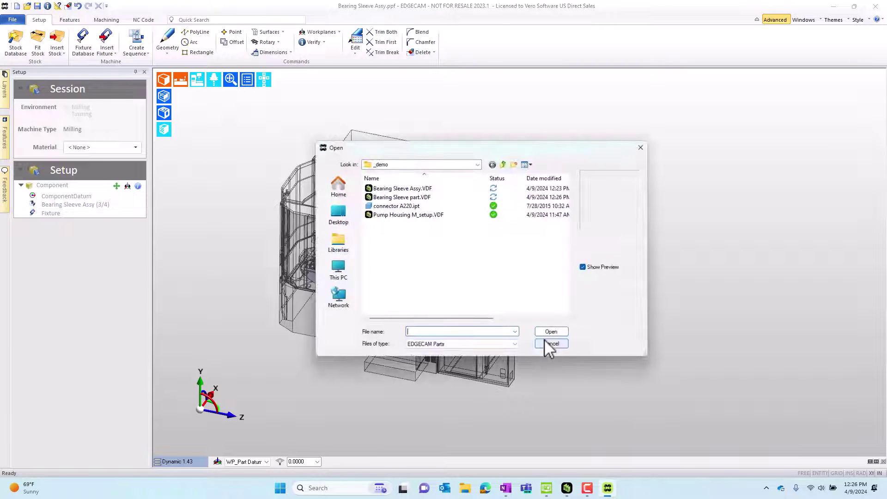
pyautogui.doubleClick(397, 197)
pyautogui.click(451, 262)
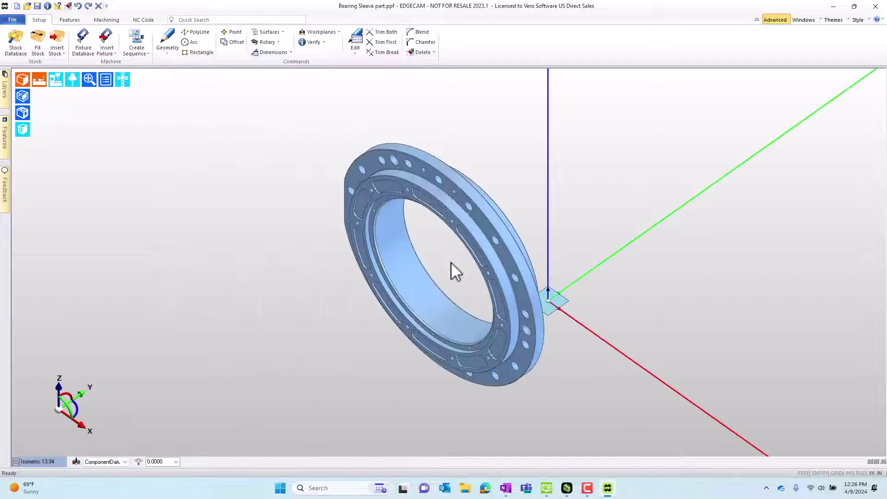
pyautogui.moveTo(724, 233); pyautogui.dragTo(706, 237, button='middle')
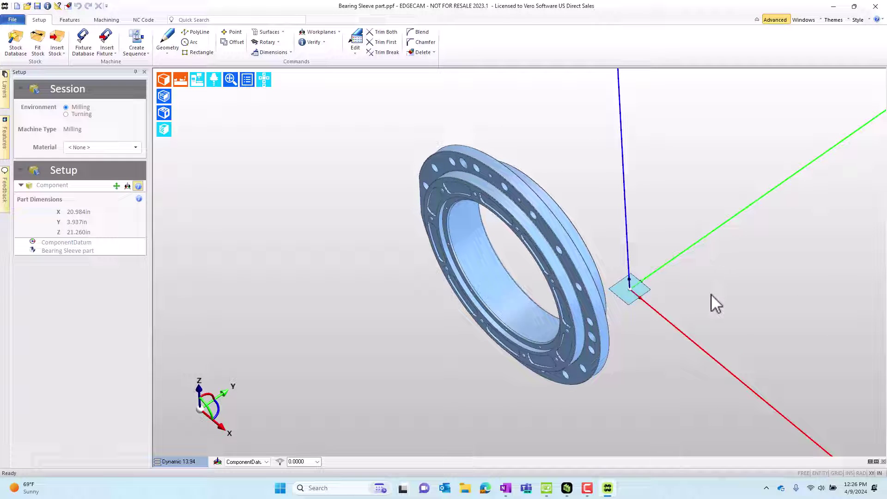
# In Preferences > Solids alignment options, enable Select Environment, Align for Turning and Align for Milling
pyautogui.click(13, 19)
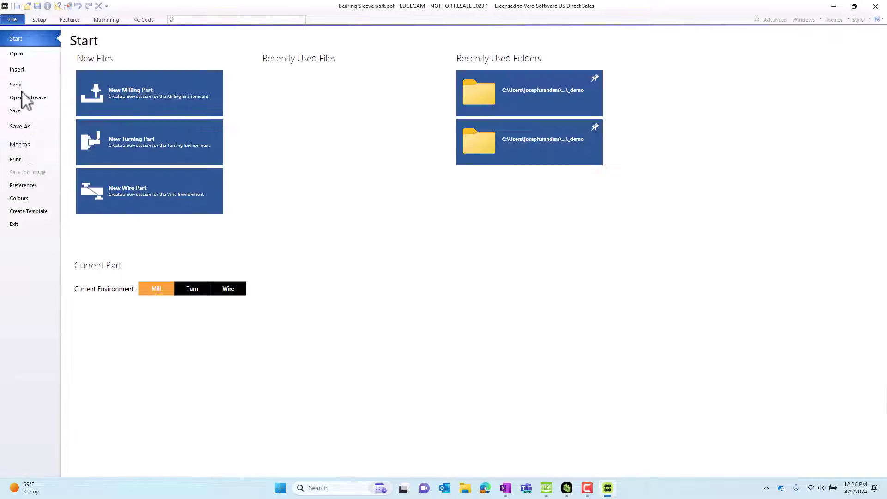
pyautogui.click(23, 185)
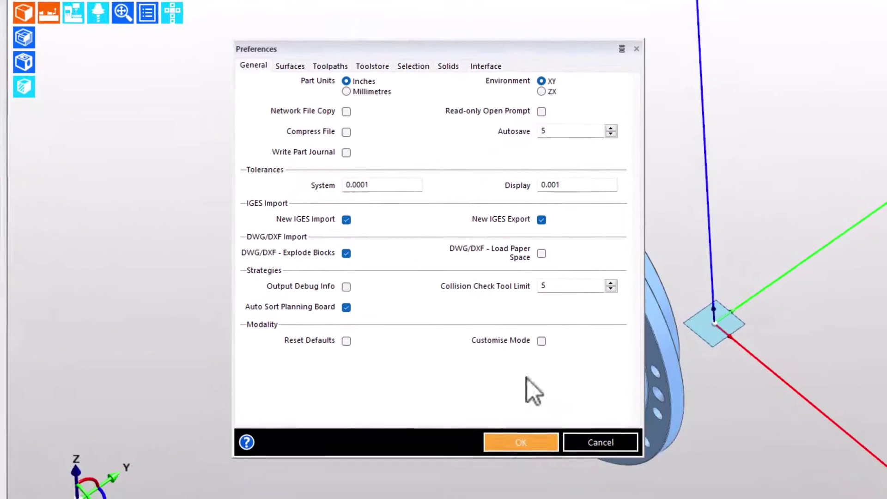
pyautogui.click(453, 95)
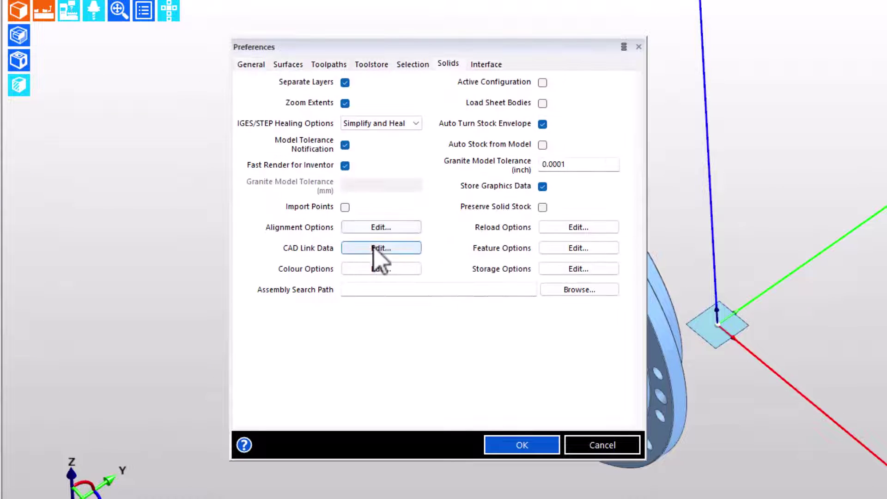
pyautogui.click(376, 228)
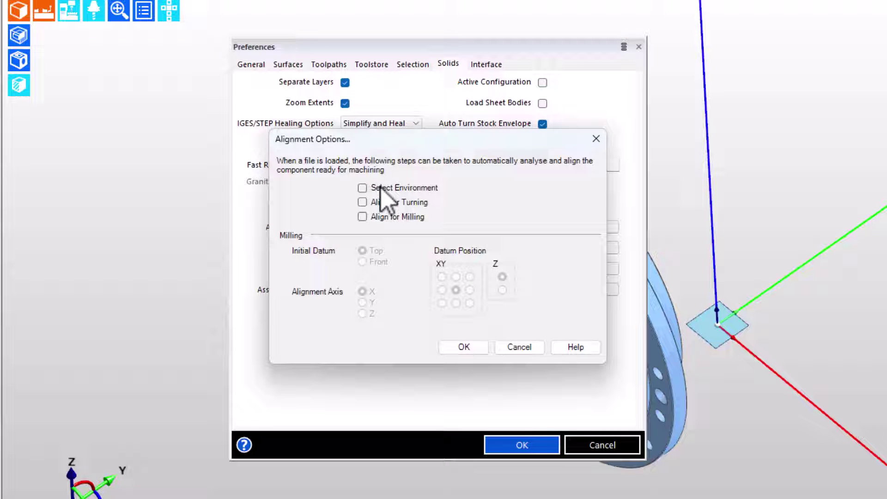
pyautogui.click(365, 188)
pyautogui.click(366, 205)
pyautogui.click(362, 217)
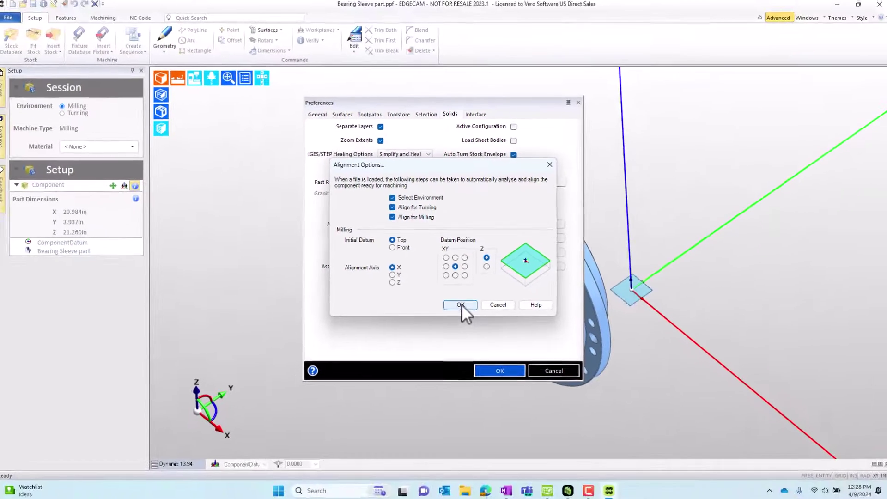
pyautogui.click(464, 347)
pyautogui.click(521, 445)
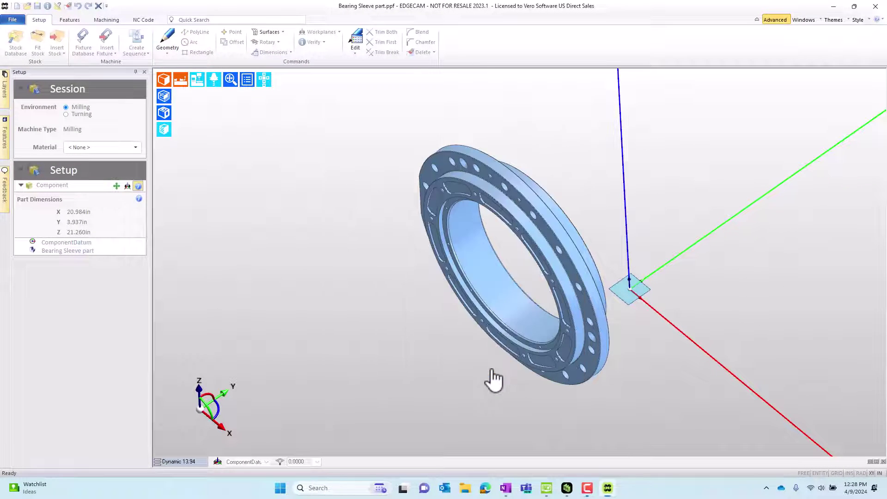
# Start a new job without saving, then open Bearing Sleeve part.VDF via File > Open
pyautogui.click(16, 6)
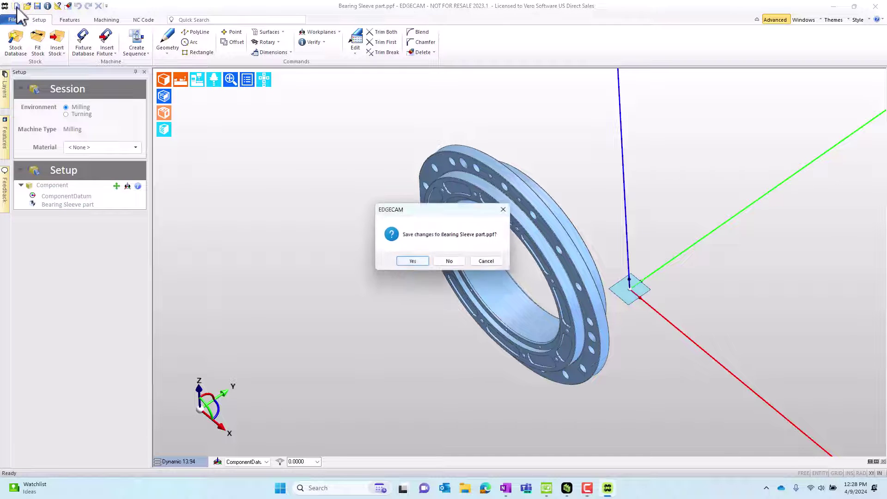
pyautogui.click(449, 261)
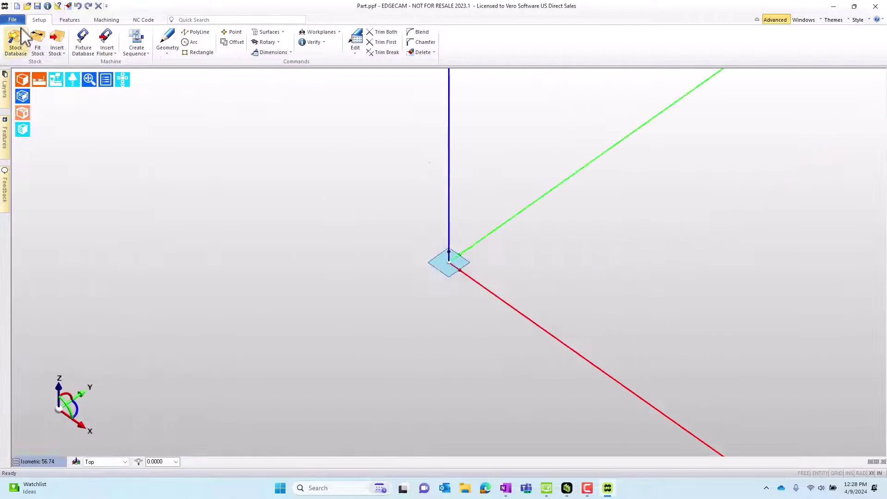
pyautogui.click(13, 18)
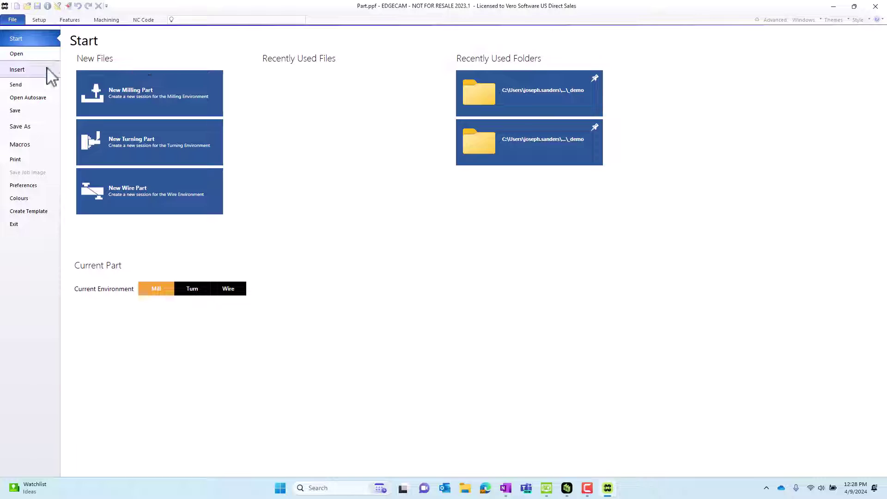
pyautogui.click(20, 58)
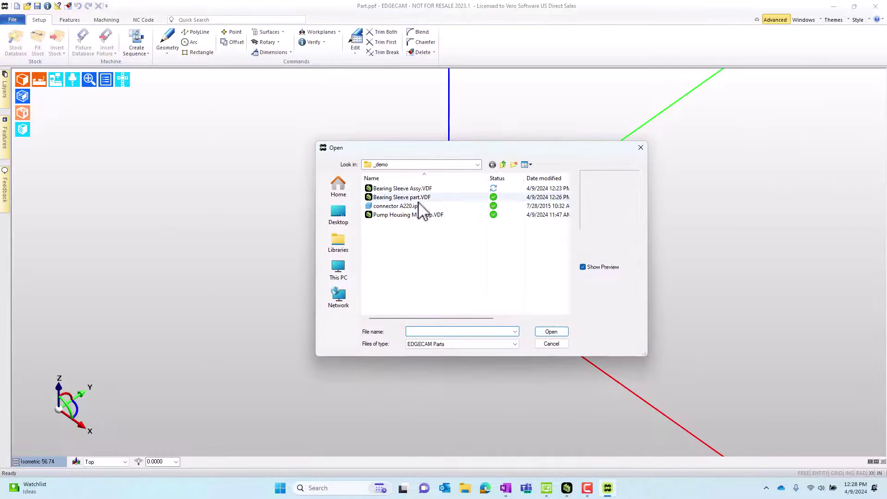
pyautogui.click(386, 199)
pyautogui.doubleClick(385, 198)
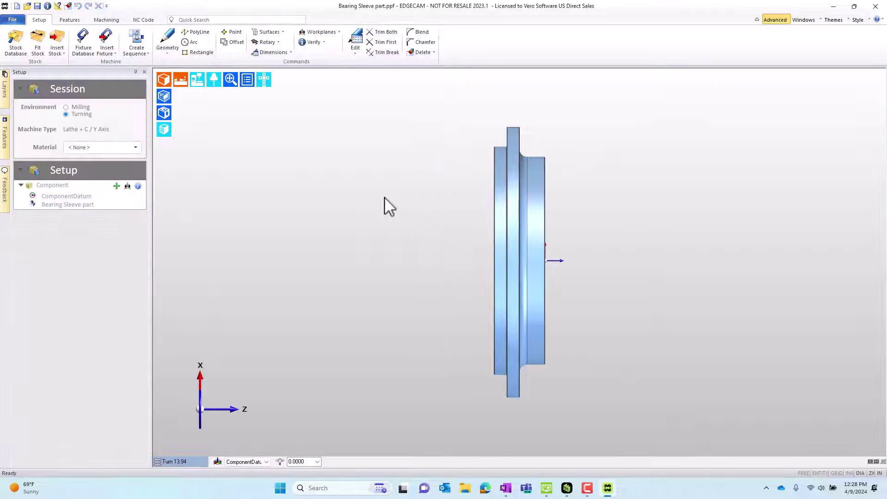
# Switch the bearing sleeve job to the Milling environment and orbit to check the ring-centre datum
pyautogui.click(78, 107)
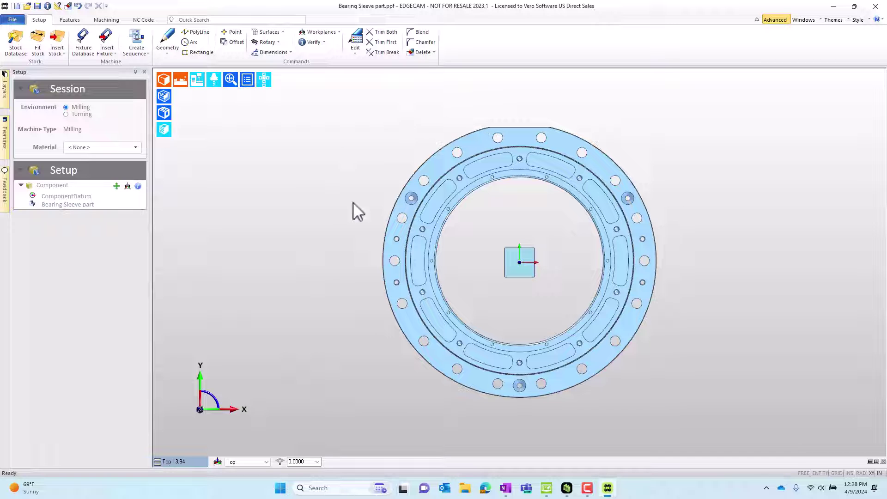
pyautogui.moveTo(344, 347); pyautogui.dragTo(519, 295, button='middle')
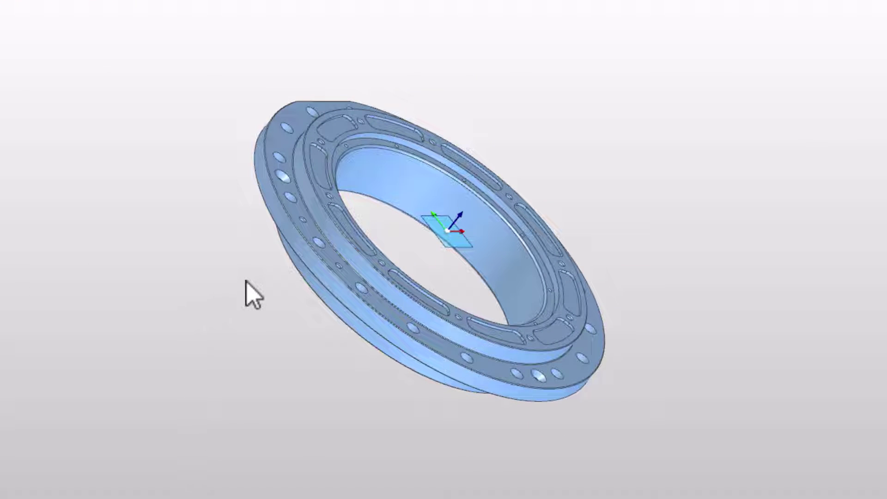
pyautogui.moveTo(347, 254)
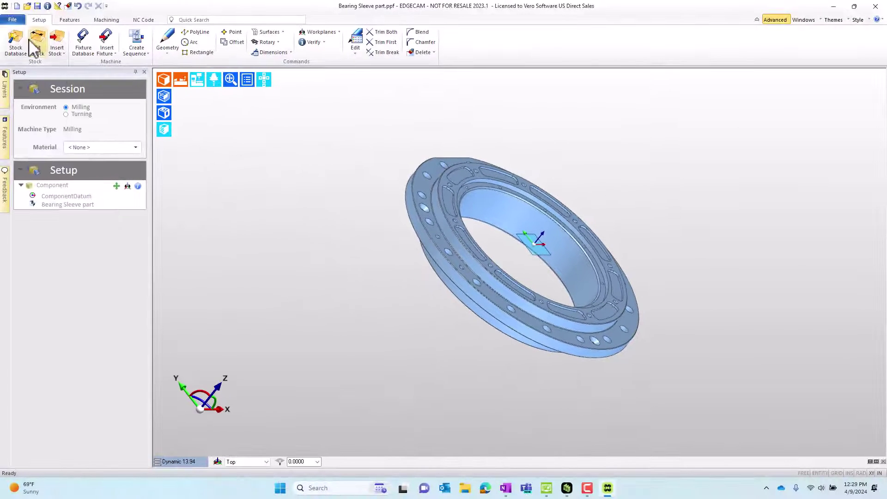
# Fit a box stock around the bearing sleeve, view it shaded from the top, then delete it
pyautogui.click(37, 45)
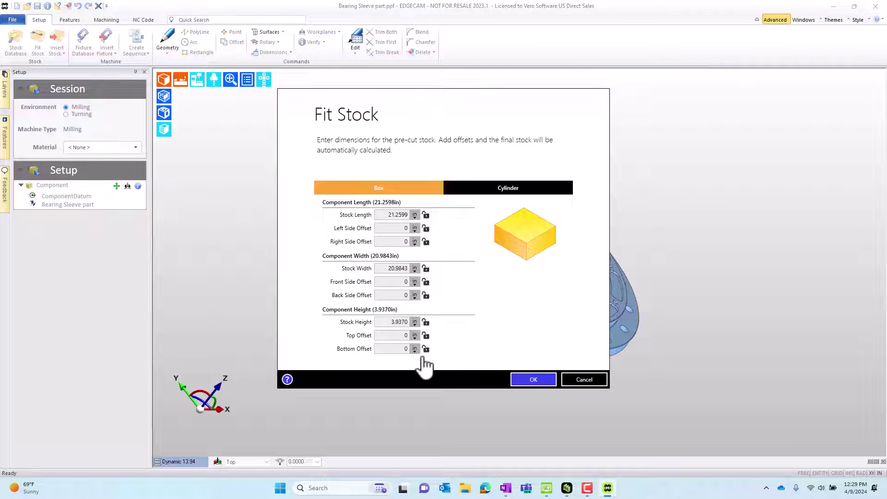
pyautogui.click(533, 381)
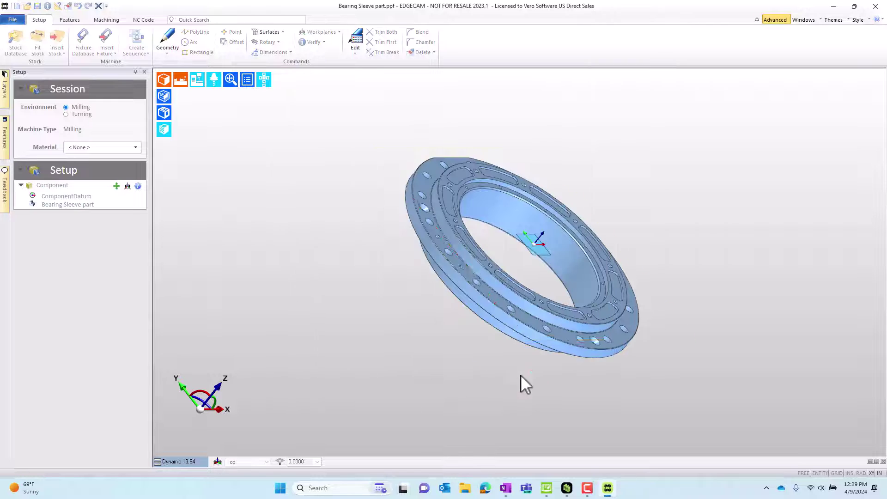
pyautogui.click(264, 79)
pyautogui.click(263, 97)
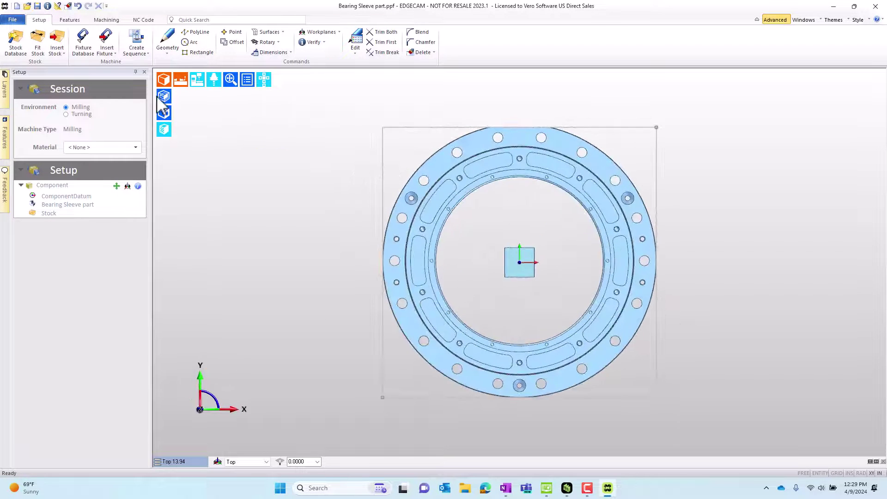
pyautogui.click(164, 96)
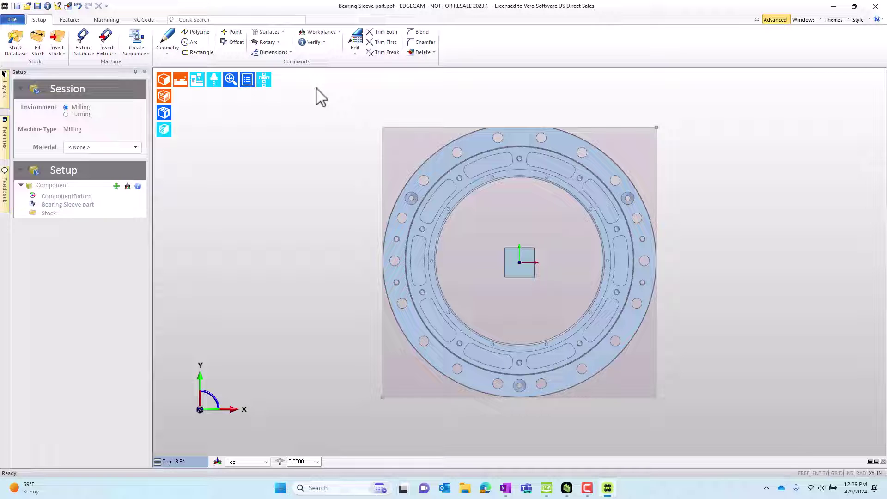
pyautogui.click(79, 5)
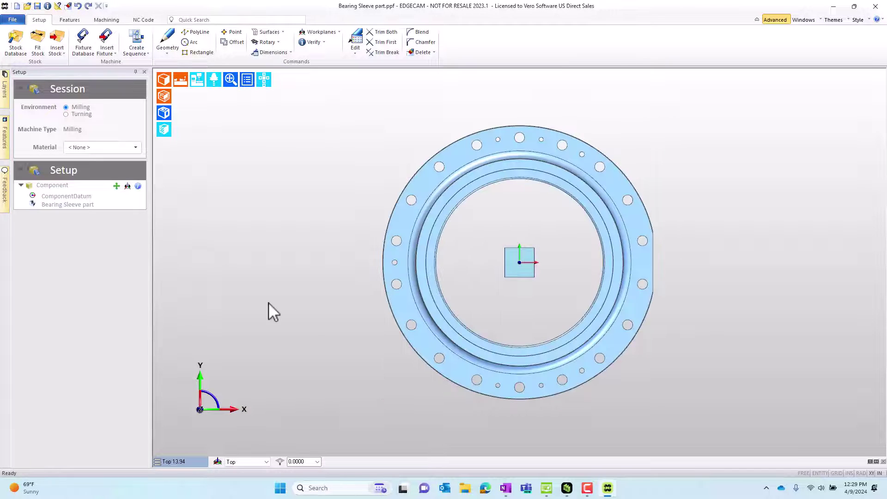
pyautogui.moveTo(400, 386); pyautogui.dragTo(509, 321, button='middle')
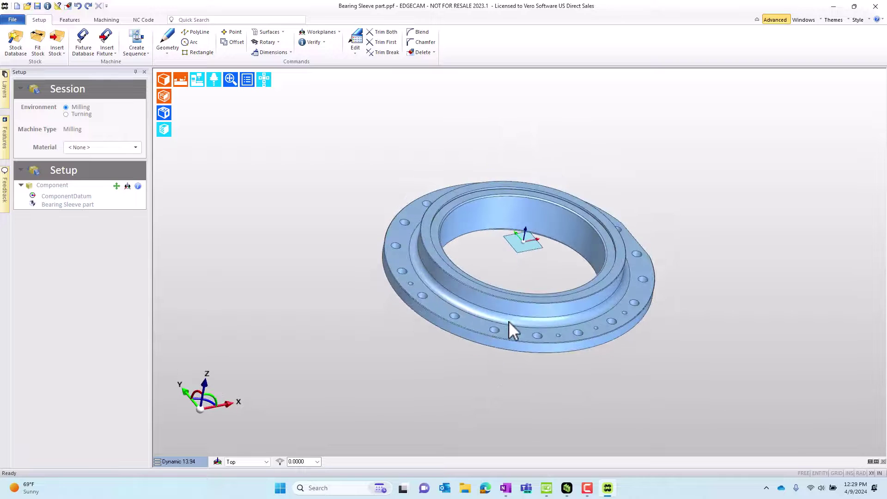
# Place the component datum by picking the bearing sleeve's centre point
pyautogui.click(127, 185)
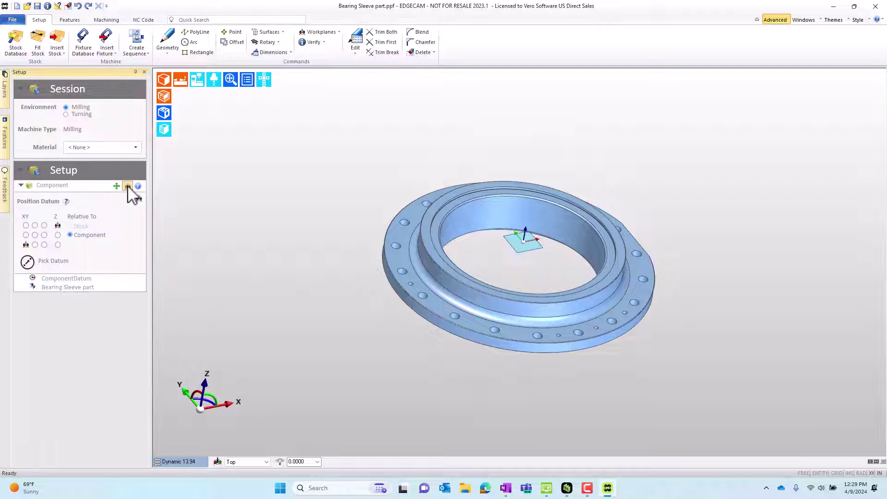
pyautogui.click(28, 263)
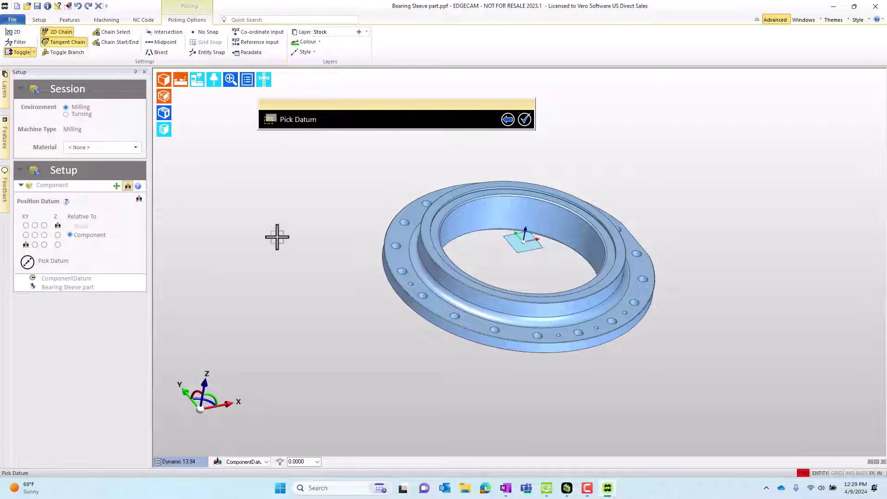
pyautogui.scroll(5, 428, 230)
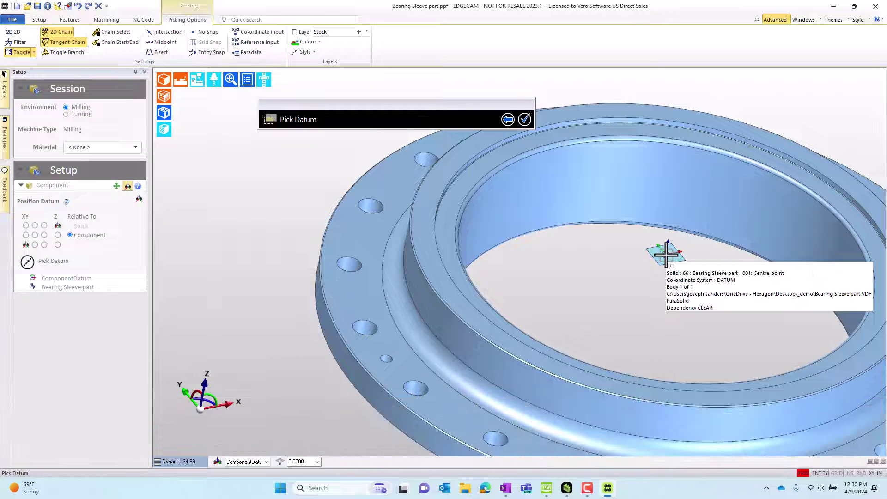
pyautogui.click(666, 254)
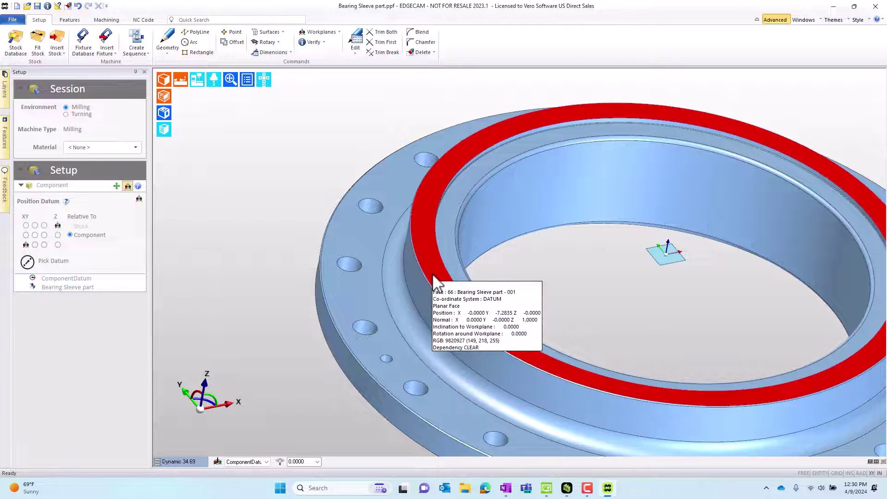
pyautogui.click(48, 6)
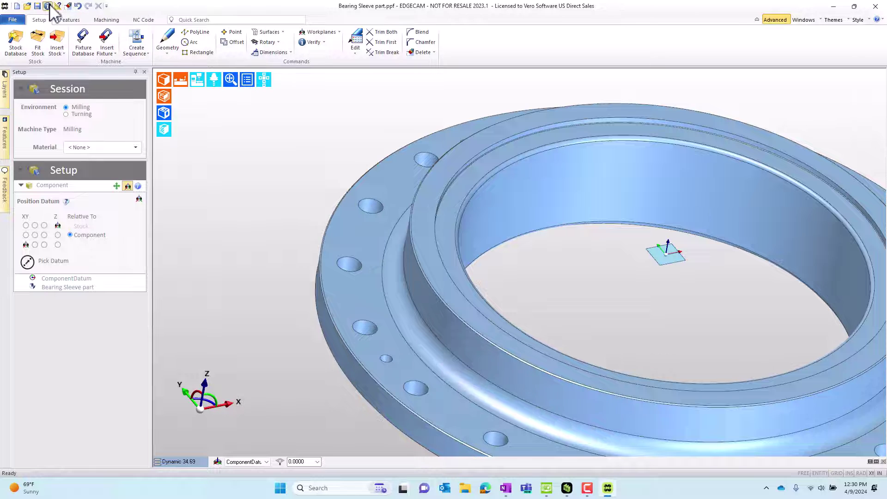
pyautogui.click(429, 268)
pyautogui.rightClick(432, 261)
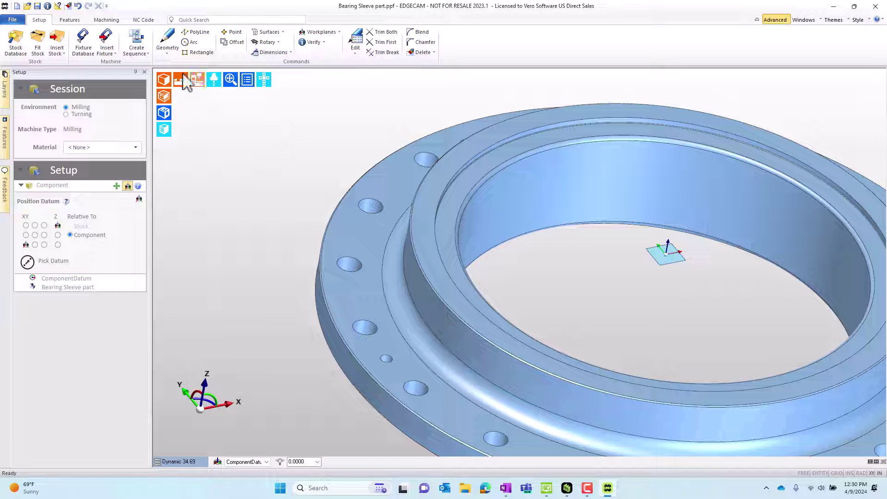
# Open Pump Housing M_setup.VDF without saving changes to Bearing Sleeve part.ppf
pyautogui.click(27, 5)
pyautogui.click(393, 215)
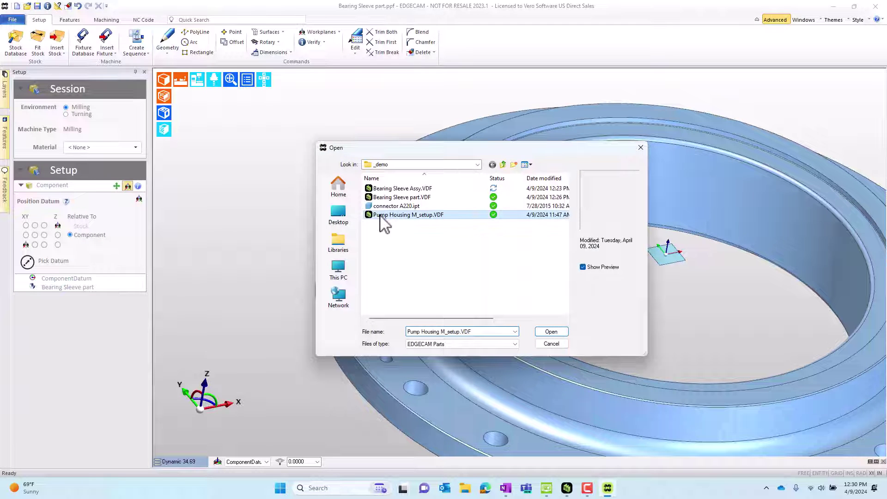
pyautogui.click(547, 334)
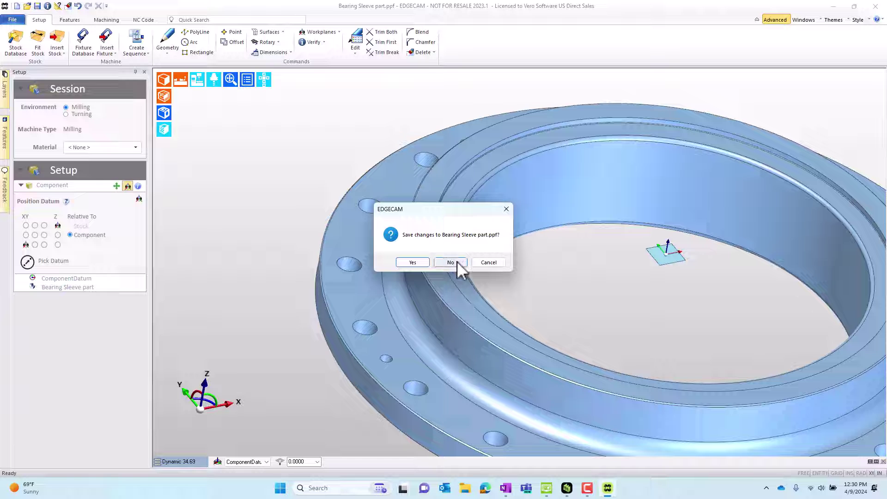
pyautogui.click(450, 262)
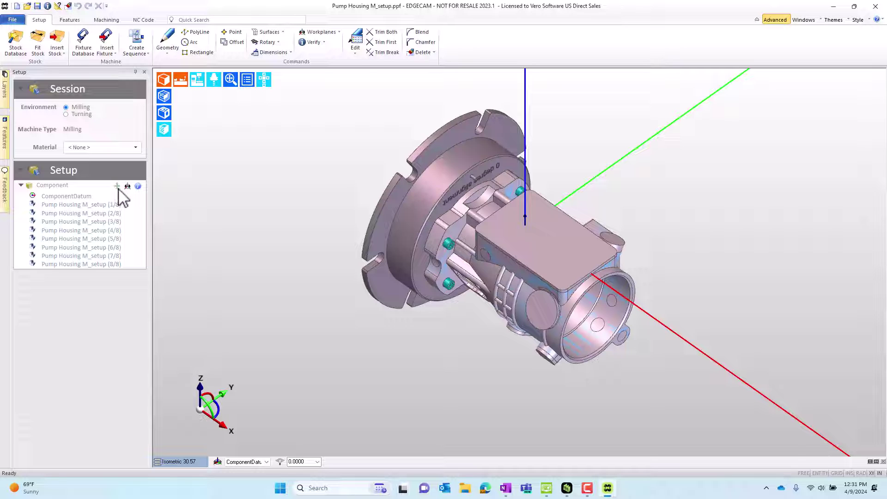
# Start Align Component from the Setup ribbon's Edit list
pyautogui.click(356, 51)
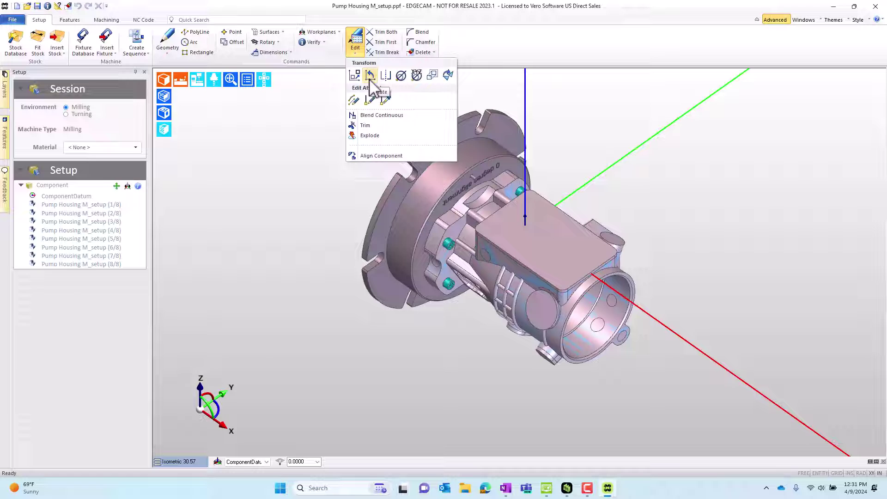
pyautogui.click(375, 157)
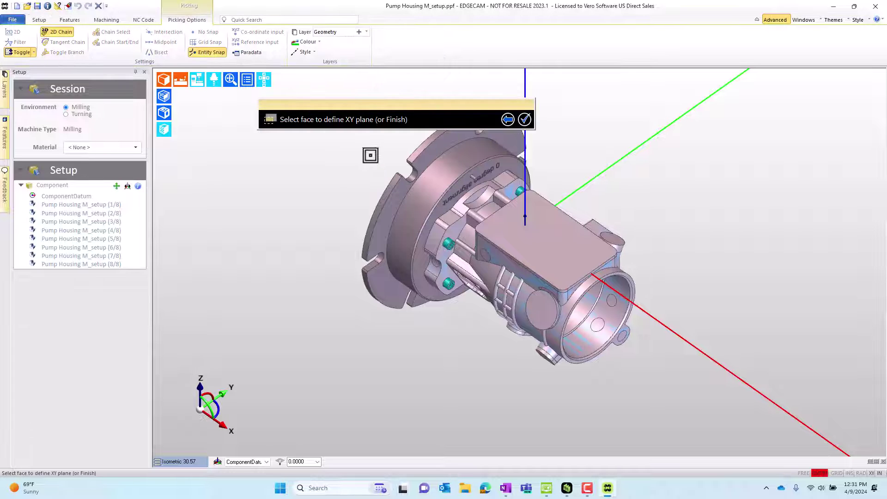
# Use the pump housing's flange face as the XY plane and finish that step
pyautogui.click(633, 282)
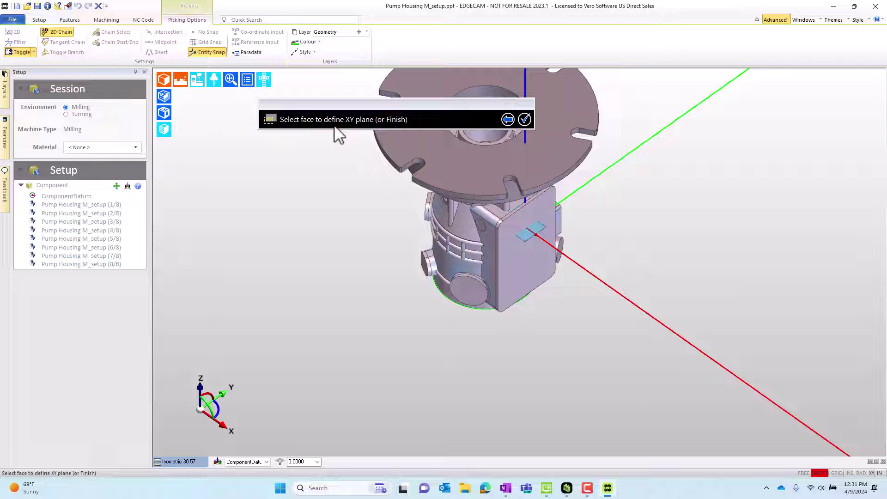
pyautogui.click(469, 173)
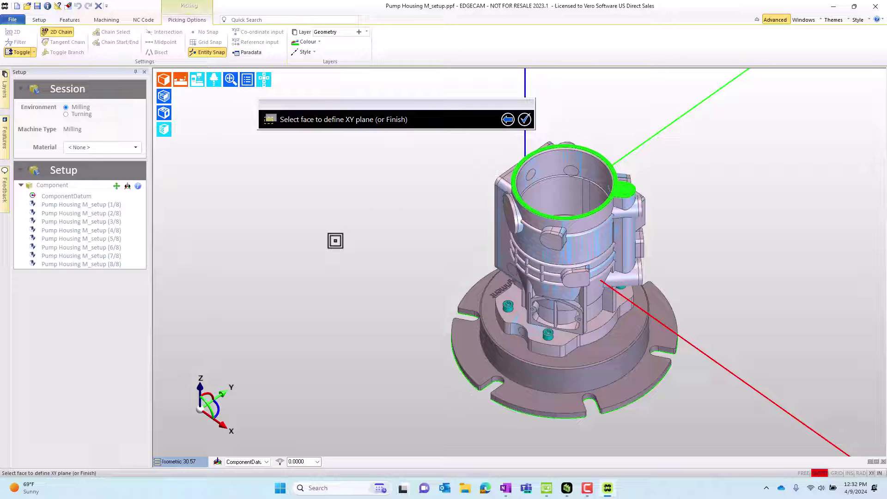
pyautogui.click(524, 119)
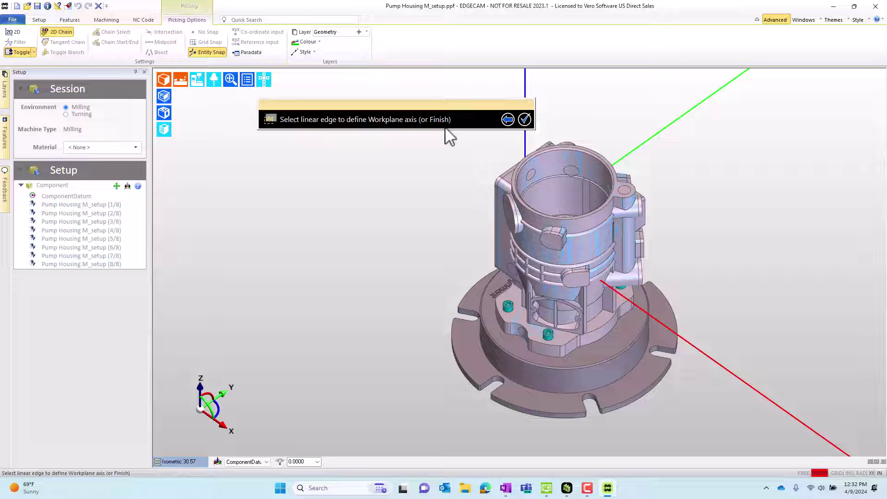
# In Top view, pick the 0 degree alignment edge to lie along the X-axis
pyautogui.click(264, 79)
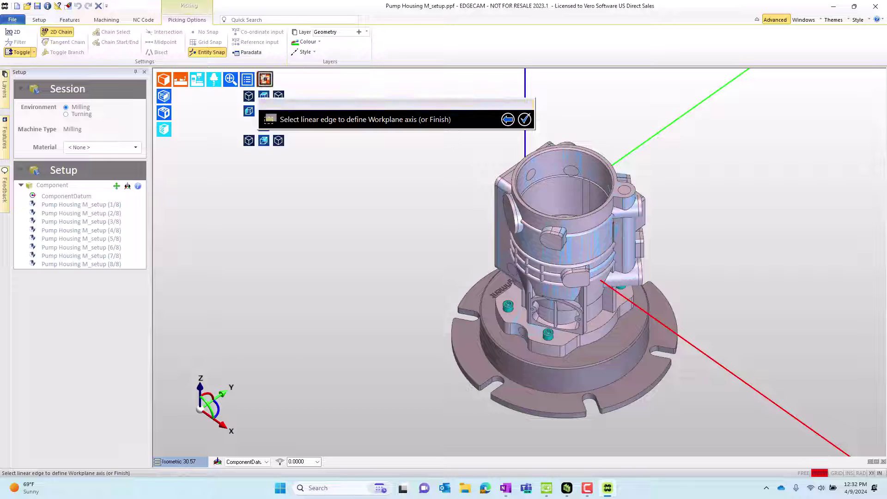
pyautogui.click(264, 93)
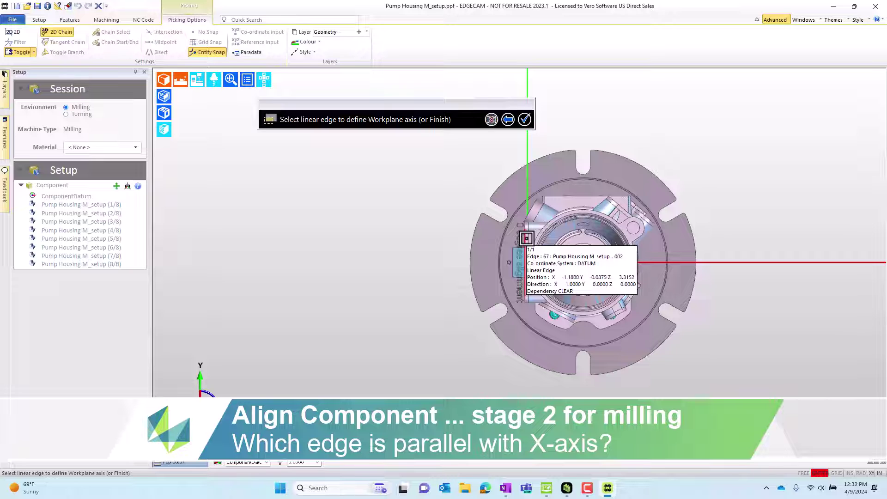
pyautogui.click(526, 238)
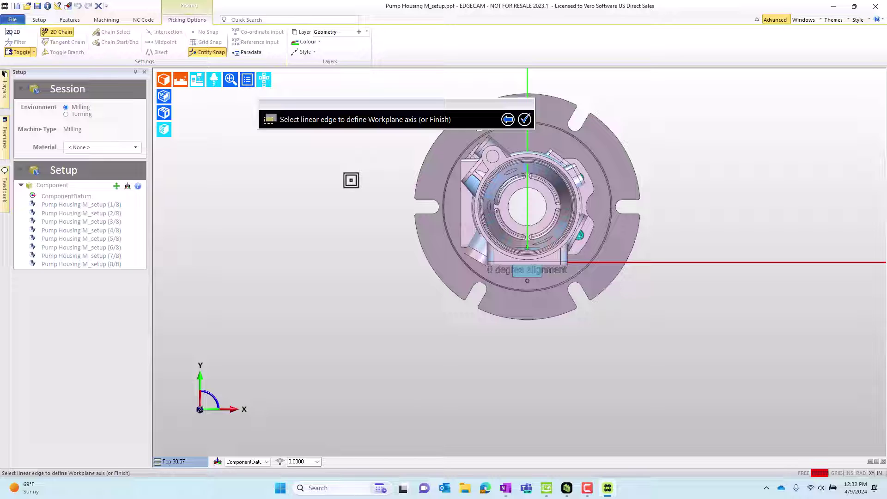
# Accept the edge and end the alignment without moving any point to the origin
pyautogui.rightClick(351, 180)
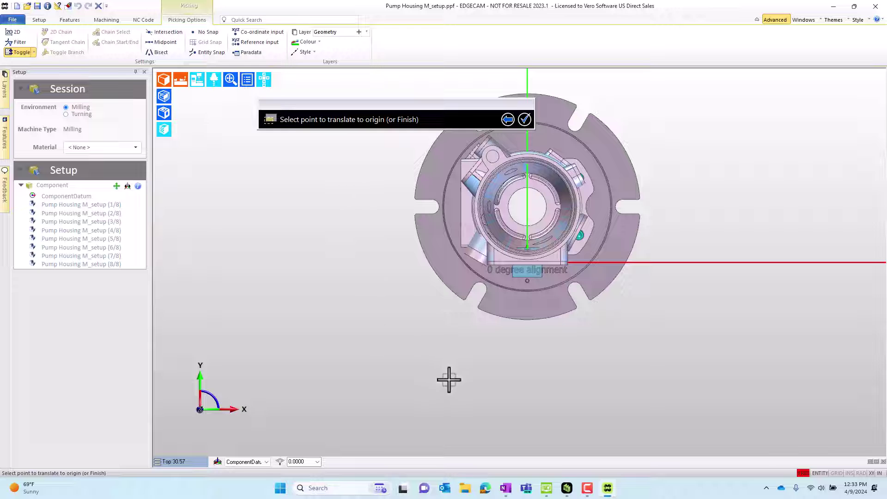
pyautogui.moveTo(521, 386); pyautogui.dragTo(580, 281, button='middle')
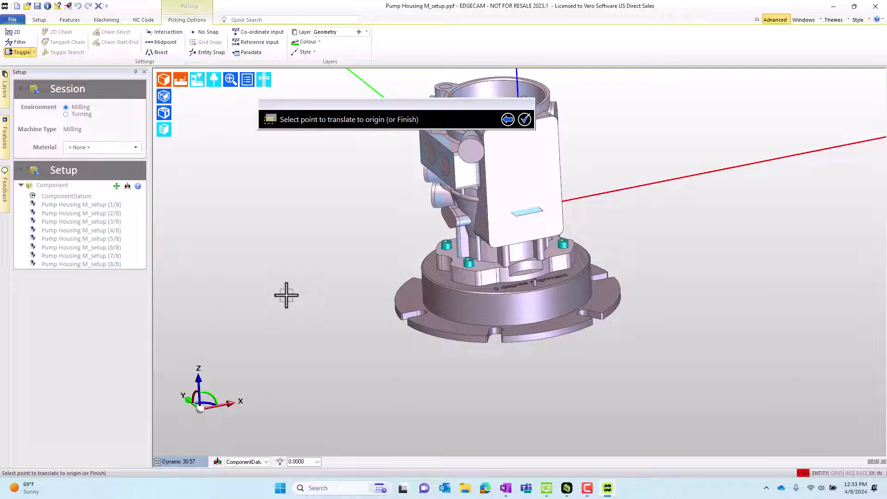
pyautogui.press('Escape')
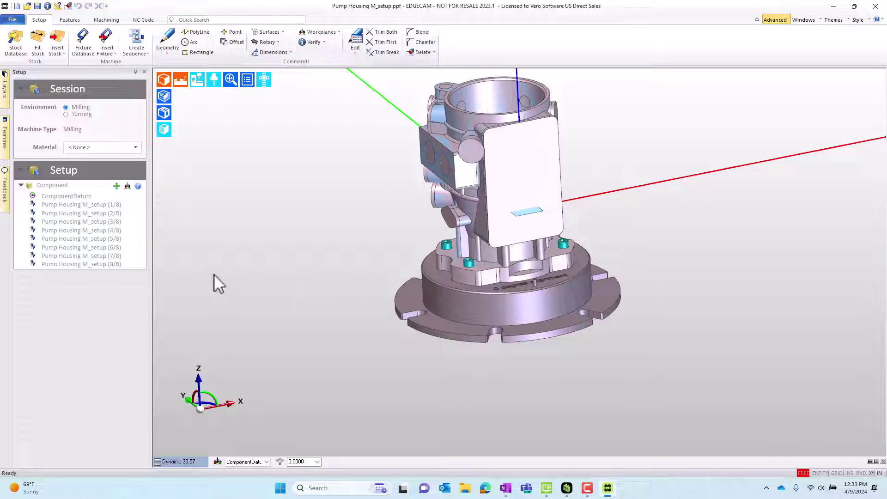
# Pick the housing body as the stock
pyautogui.click(57, 51)
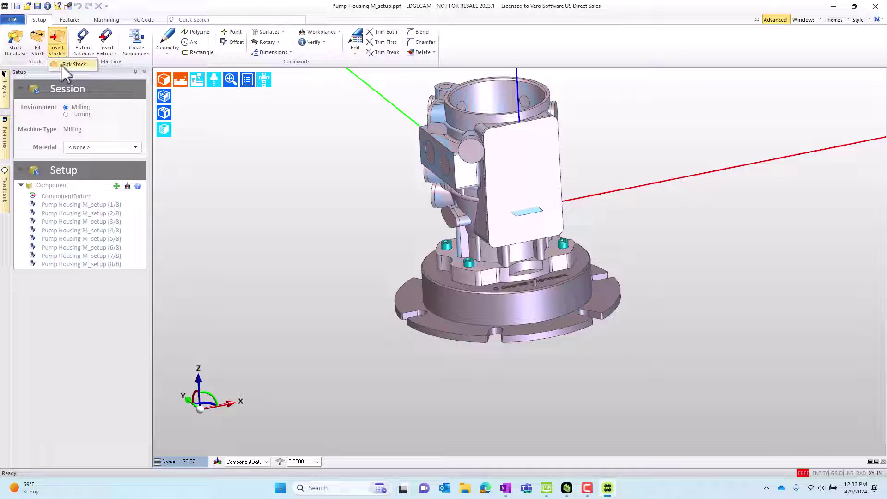
pyautogui.click(70, 65)
pyautogui.click(508, 158)
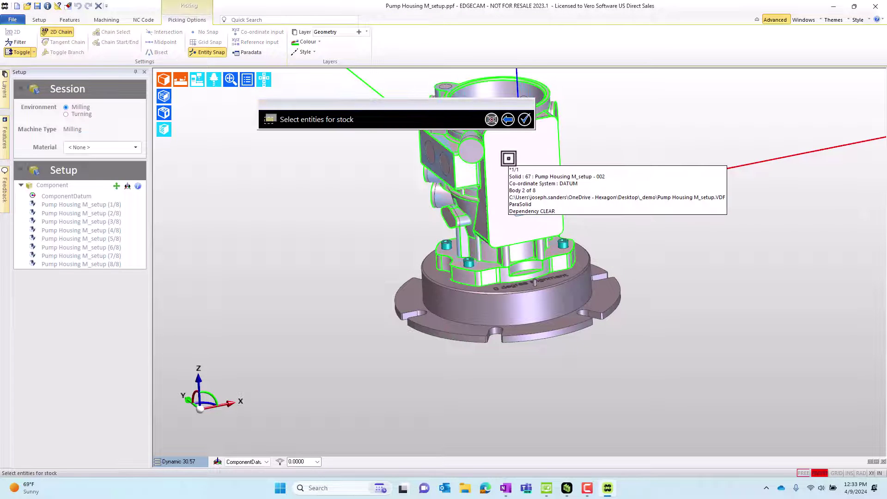
pyautogui.rightClick(508, 158)
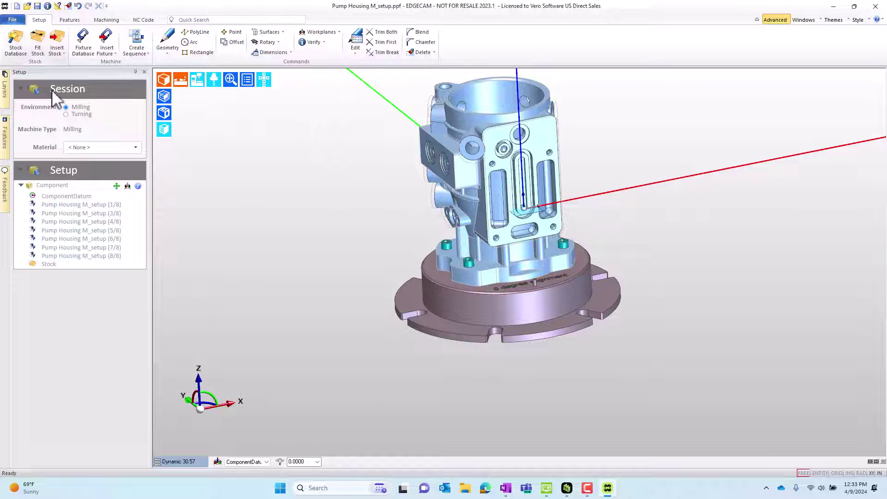
# Hide the pump housing layer and window-select the base plate and bolts as the fixture
pyautogui.click(6, 89)
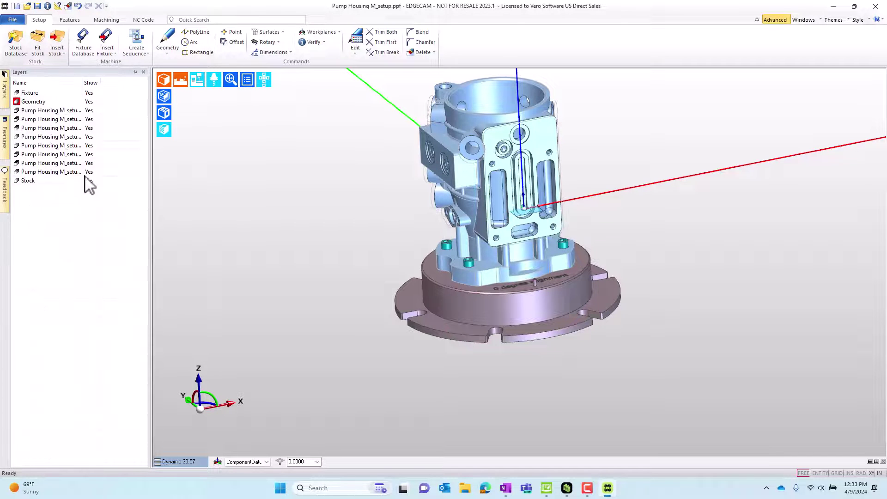
pyautogui.click(90, 181)
pyautogui.rightClick(70, 125)
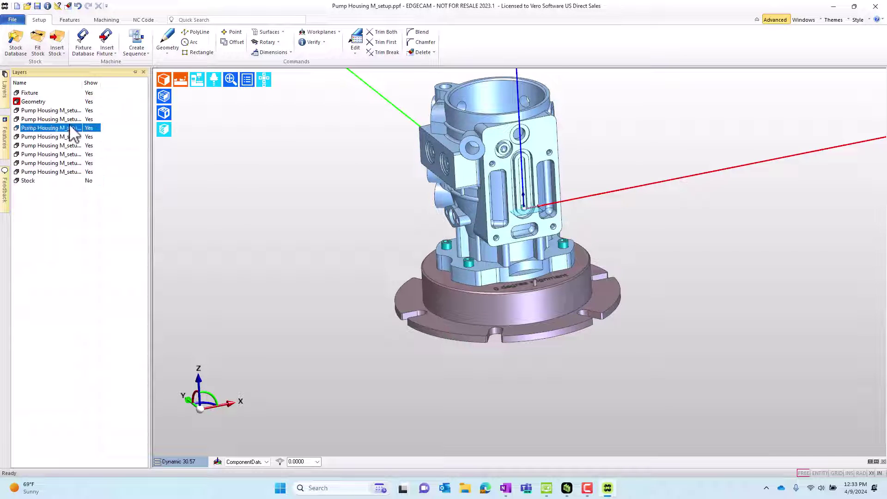
pyautogui.click(103, 210)
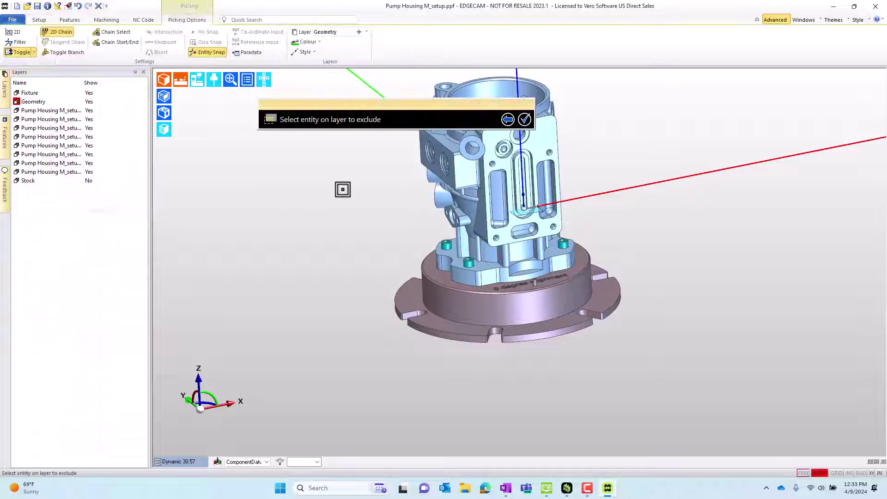
pyautogui.click(476, 172)
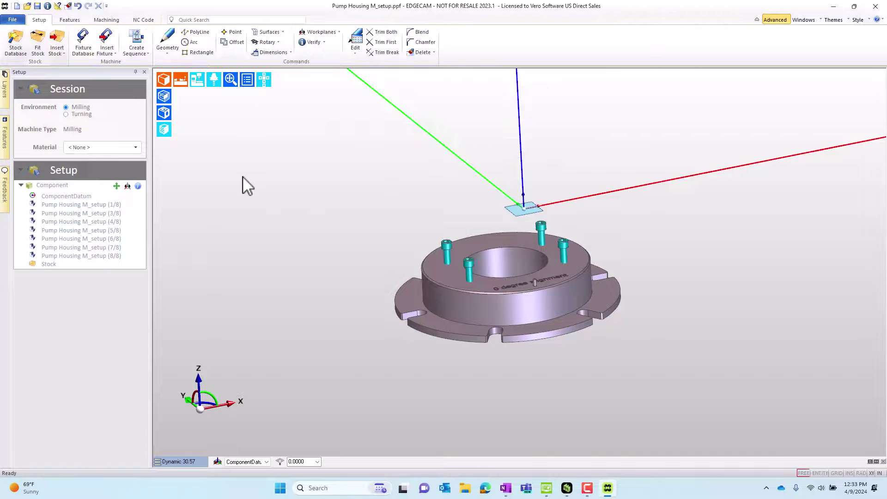
pyautogui.click(107, 50)
pyautogui.click(106, 64)
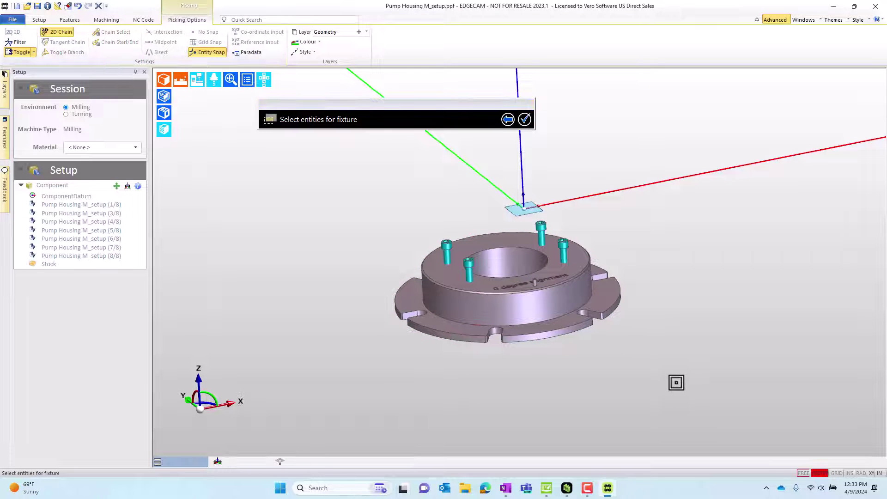
pyautogui.moveTo(681, 384); pyautogui.dragTo(317, 190)
pyautogui.rightClick(316, 196)
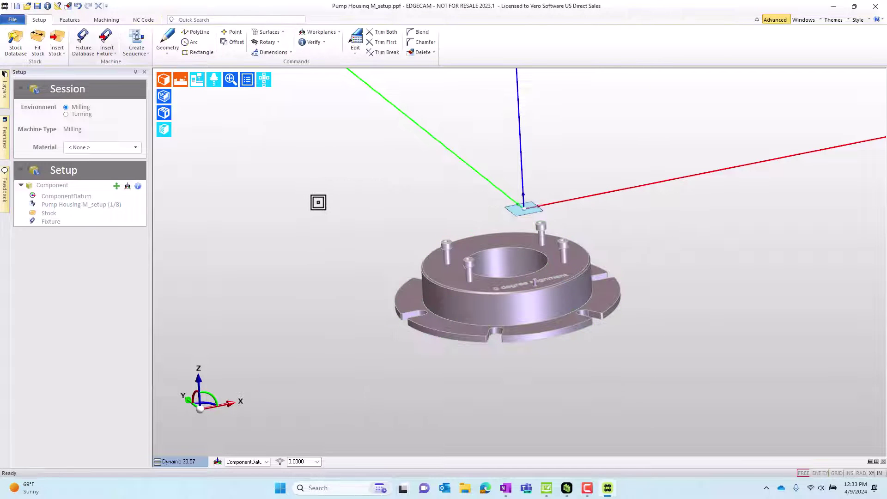
# Show all layers again and turn off the fixture display
pyautogui.click(5, 92)
pyautogui.rightClick(52, 165)
pyautogui.click(86, 241)
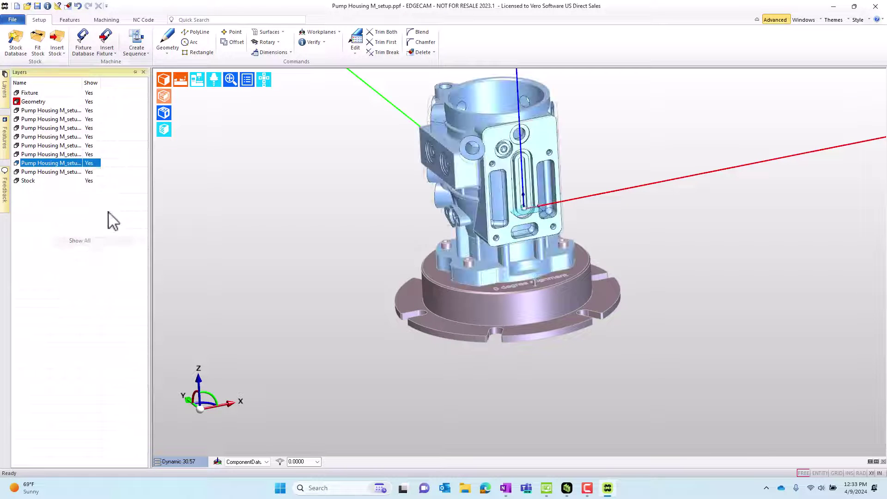
pyautogui.click(181, 83)
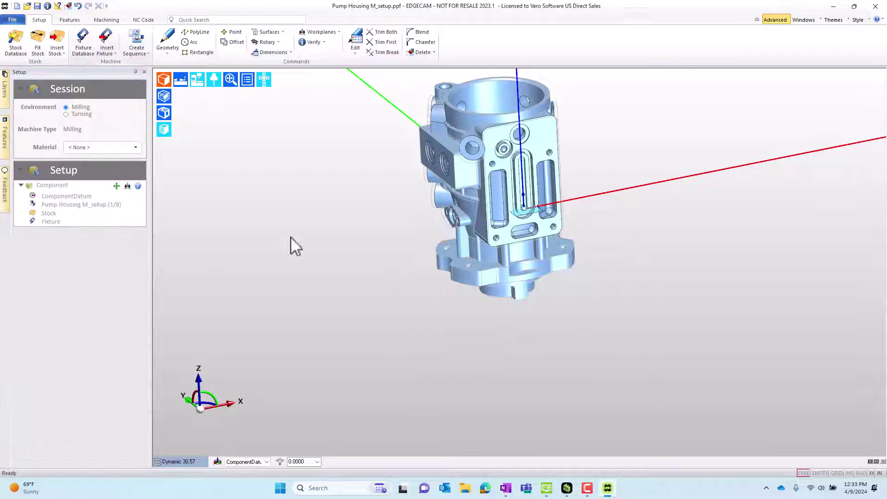
# Re-run Align Component, accepting the flange face as XY plane and skipping the axis edge
pyautogui.click(164, 97)
pyautogui.moveTo(608, 342); pyautogui.dragTo(560, 312, button='middle')
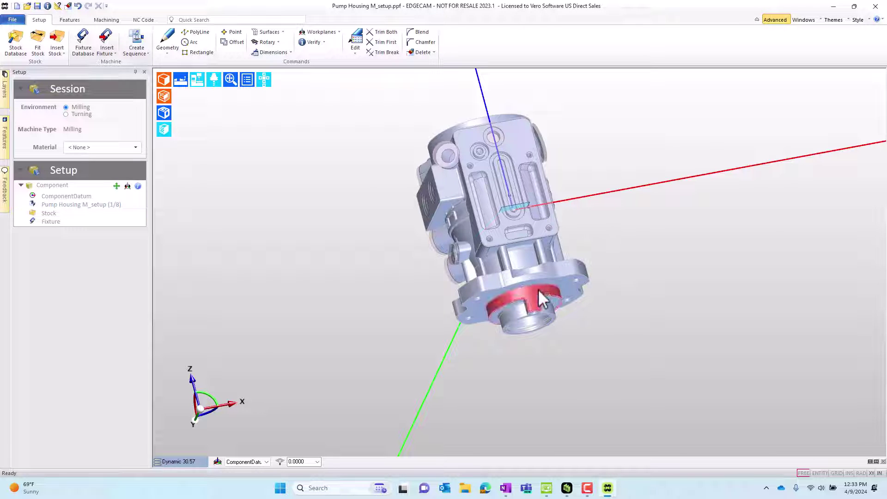
pyautogui.moveTo(539, 290)
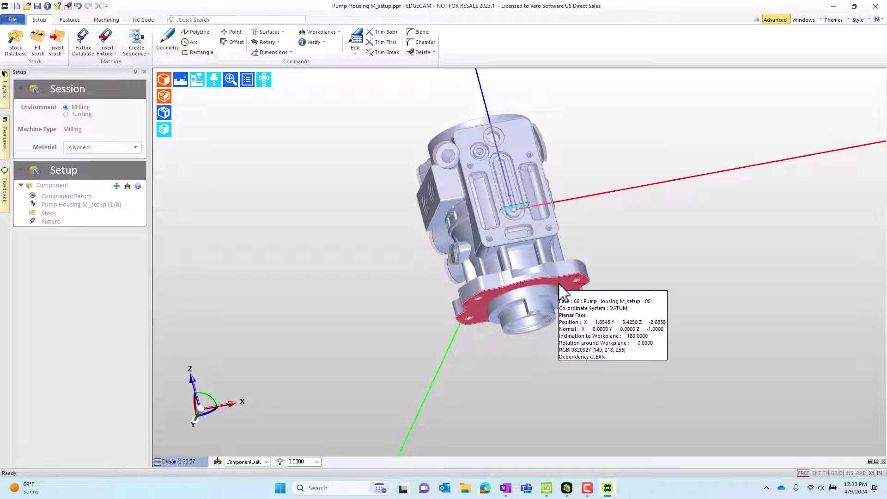
pyautogui.click(358, 44)
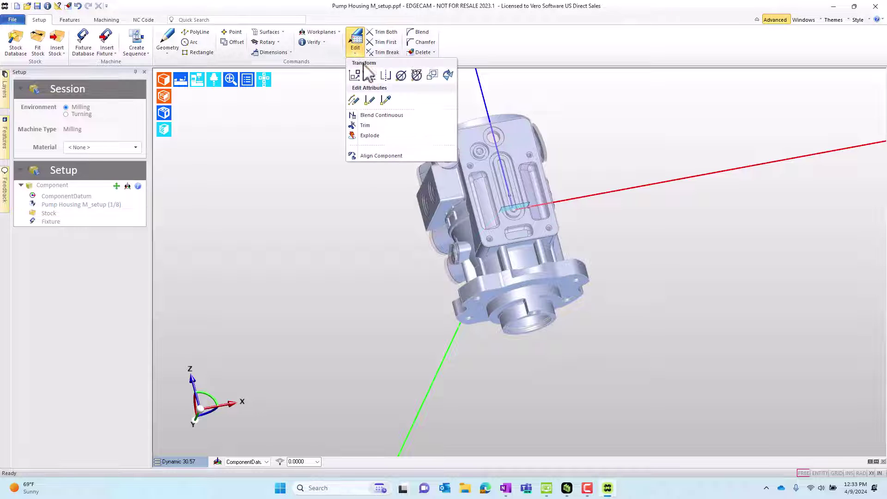
pyautogui.click(361, 155)
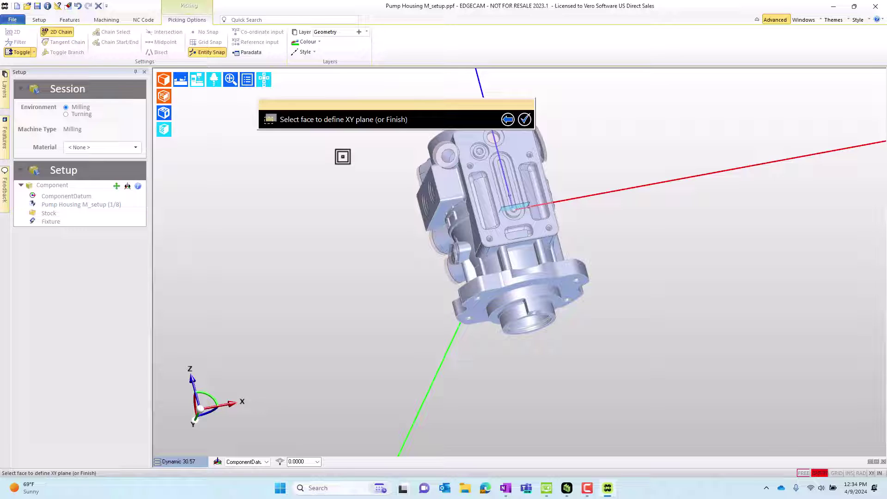
pyautogui.click(525, 119)
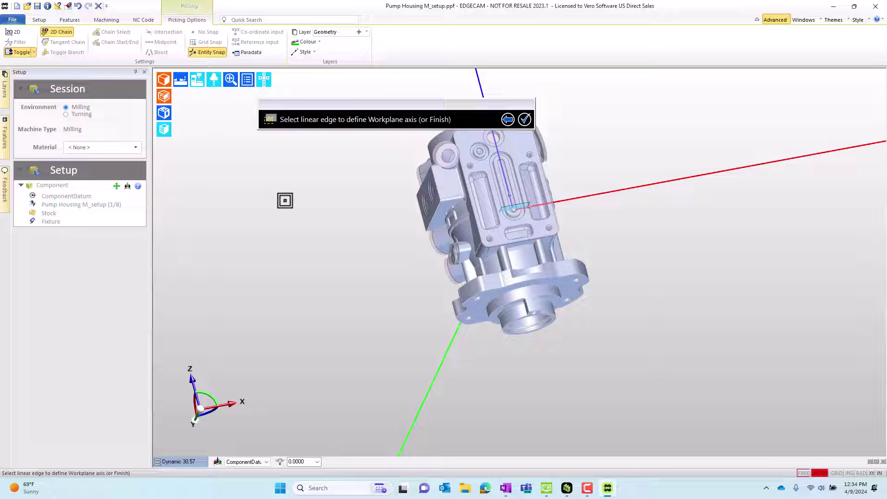
pyautogui.click(524, 120)
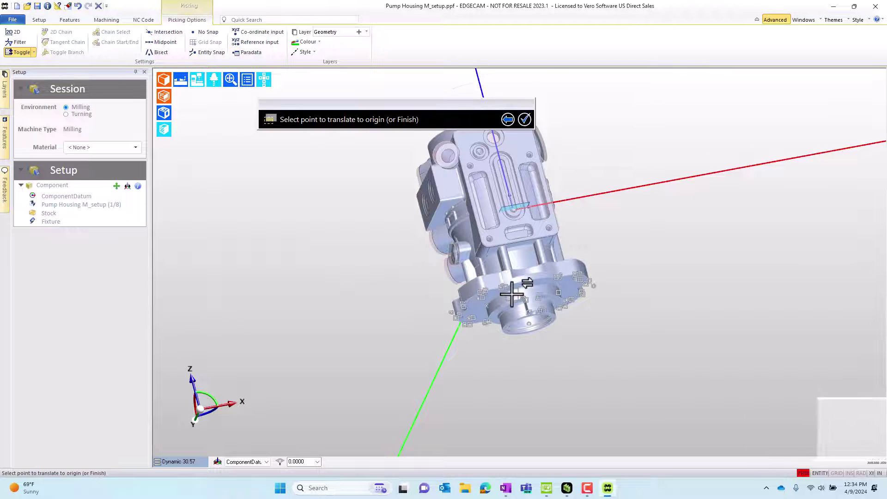
# Zoom in and pick the hub face centre to translate to the datum origin
pyautogui.scroll(5, 511, 293)
pyautogui.scroll(2, 503, 285)
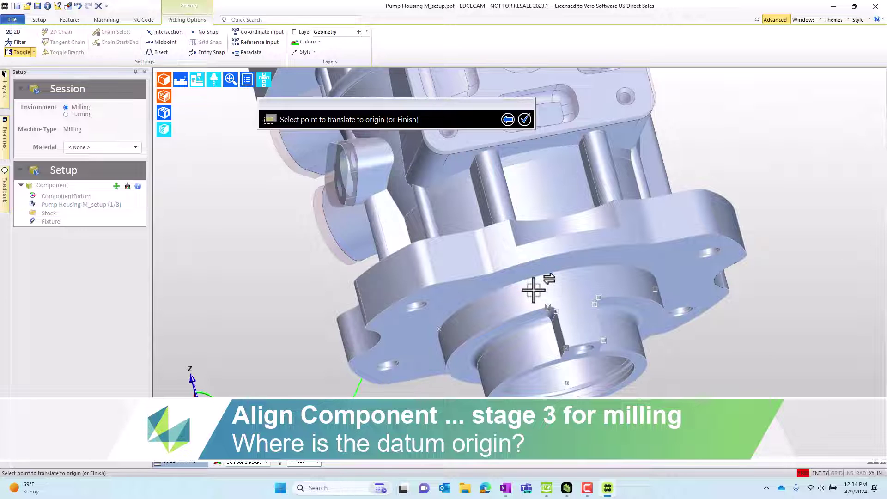
pyautogui.moveTo(533, 289); pyautogui.dragTo(519, 301, button='middle')
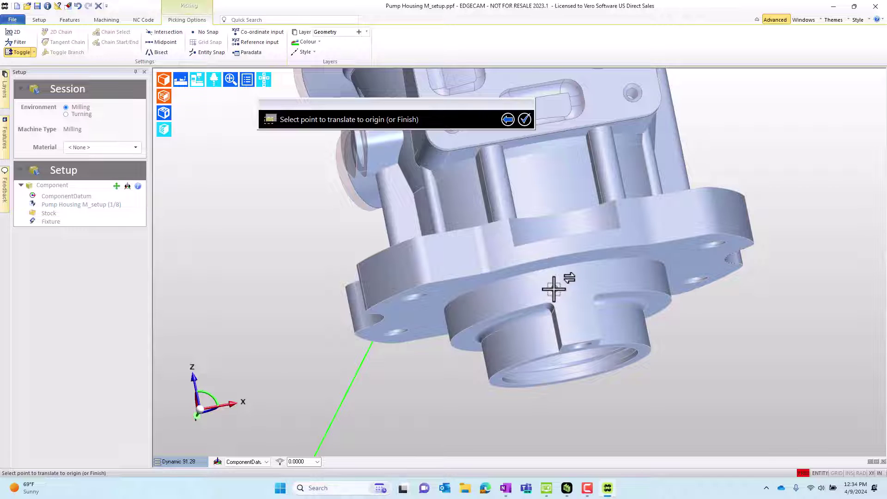
pyautogui.click(554, 289)
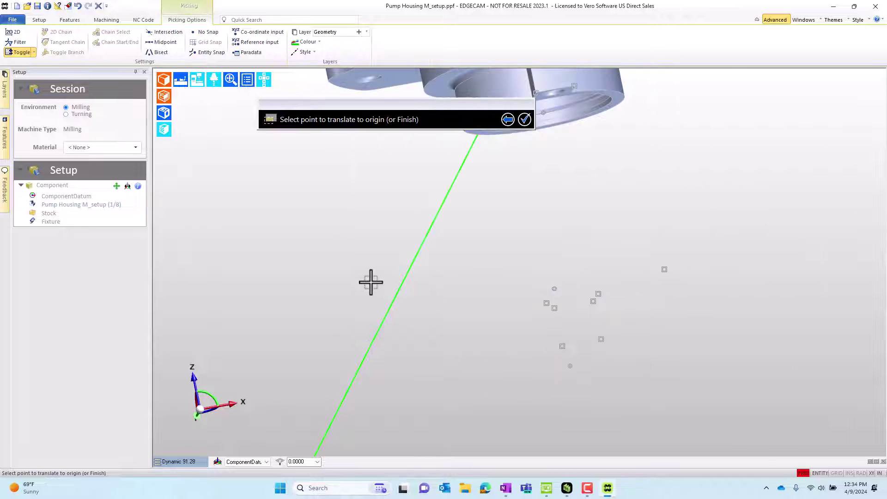
pyautogui.scroll(-3, 370, 282)
# Finish the alignment and confirm the flange face (Face 66) sits at Z 0.0000
pyautogui.rightClick(341, 274)
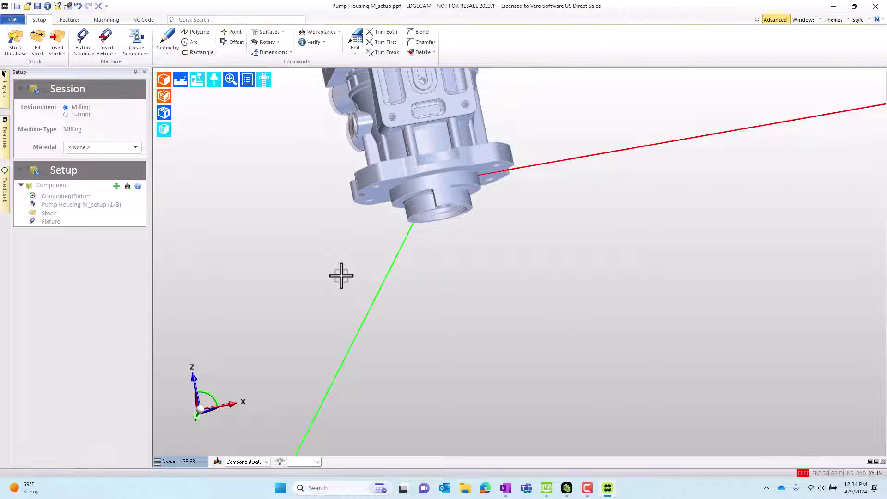
pyautogui.moveTo(441, 191)
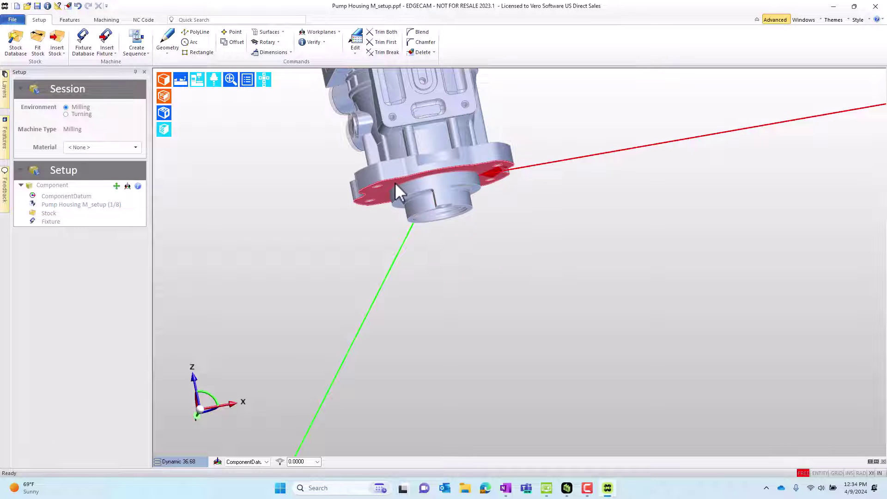
pyautogui.moveTo(396, 188)
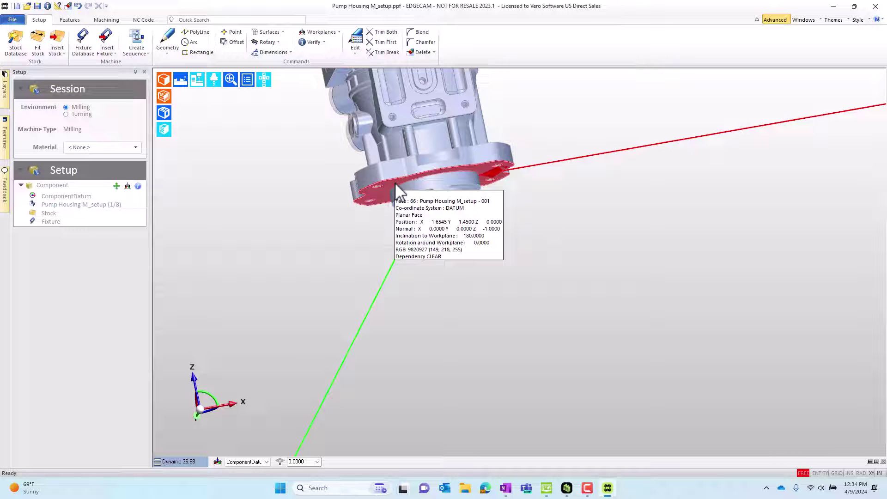
# Show the fixture again, fit the part in view and orbit it upright to see the bore
pyautogui.click(181, 80)
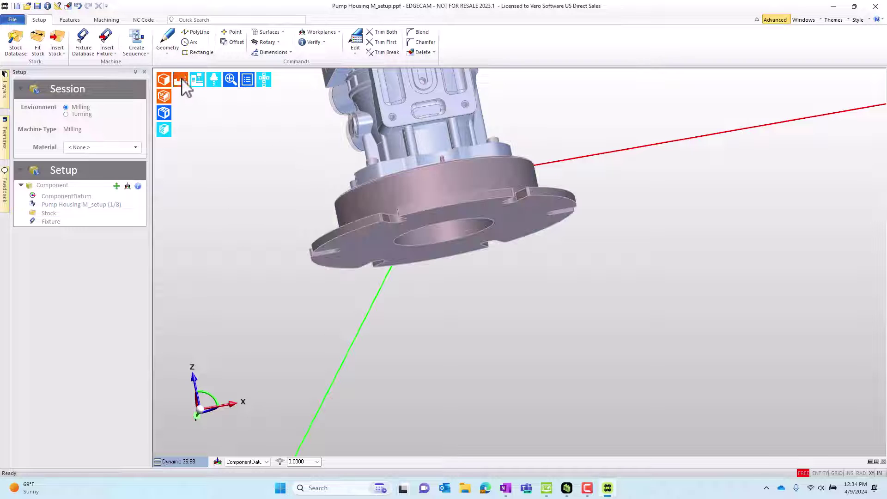
pyautogui.scroll(-3, 279, 196)
pyautogui.press('f')
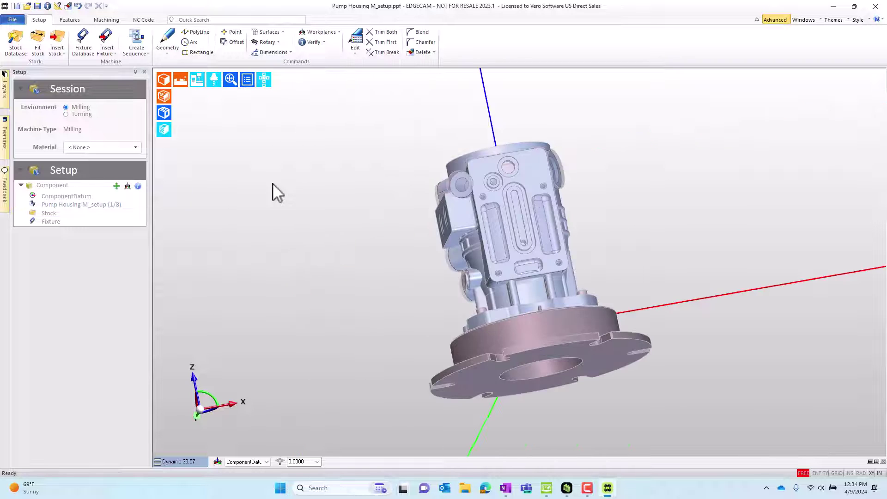
pyautogui.moveTo(654, 155); pyautogui.dragTo(612, 223, button='middle')
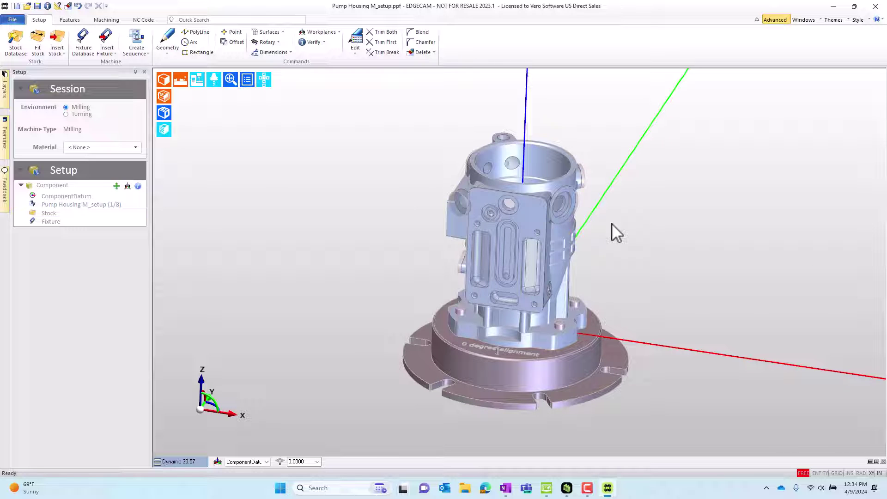
# Create milling sequence Operation 1 on the YCM FX380A.mcp machine, with no toolkit
pyautogui.click(140, 37)
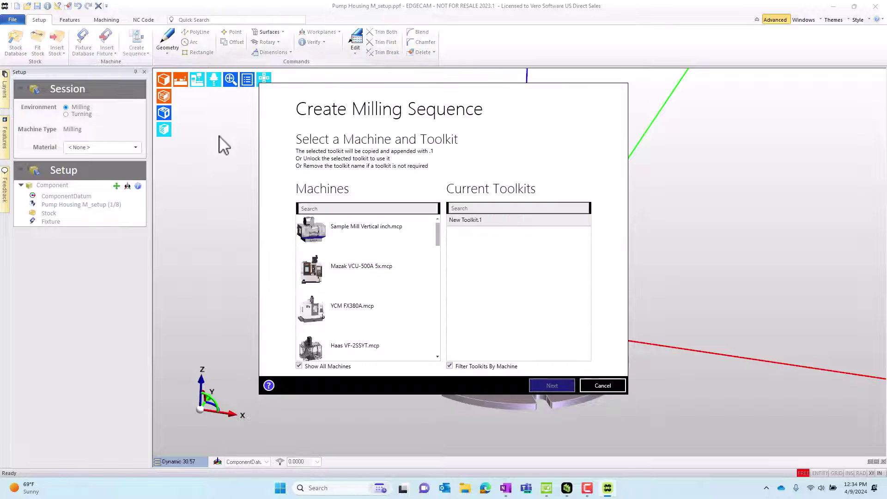
pyautogui.click(368, 271)
pyautogui.click(358, 309)
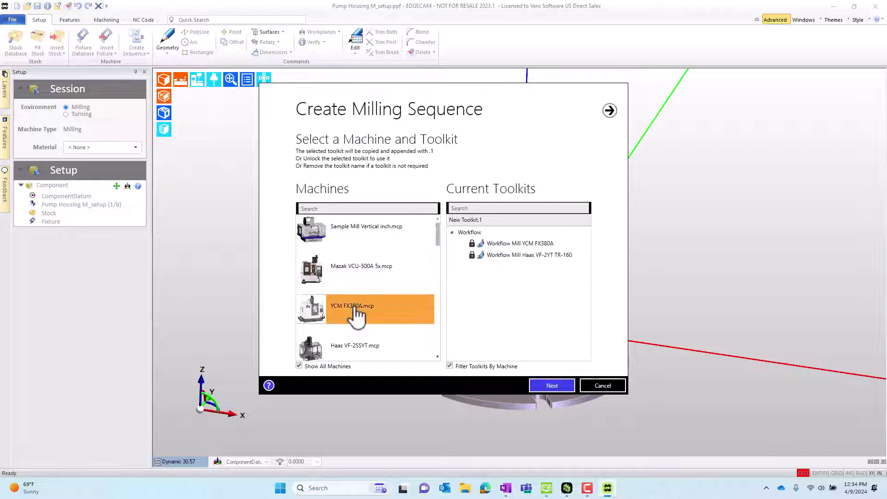
pyautogui.click(491, 221)
pyautogui.moveTo(490, 221); pyautogui.dragTo(448, 231)
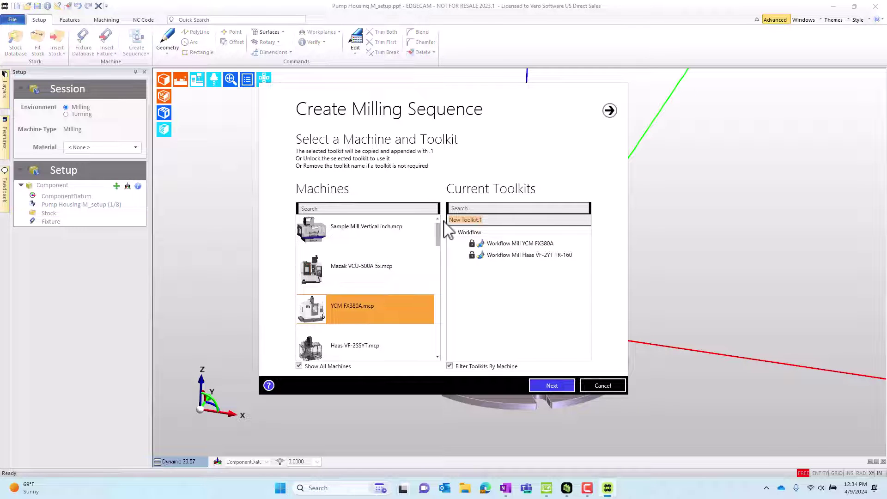
pyautogui.click(557, 384)
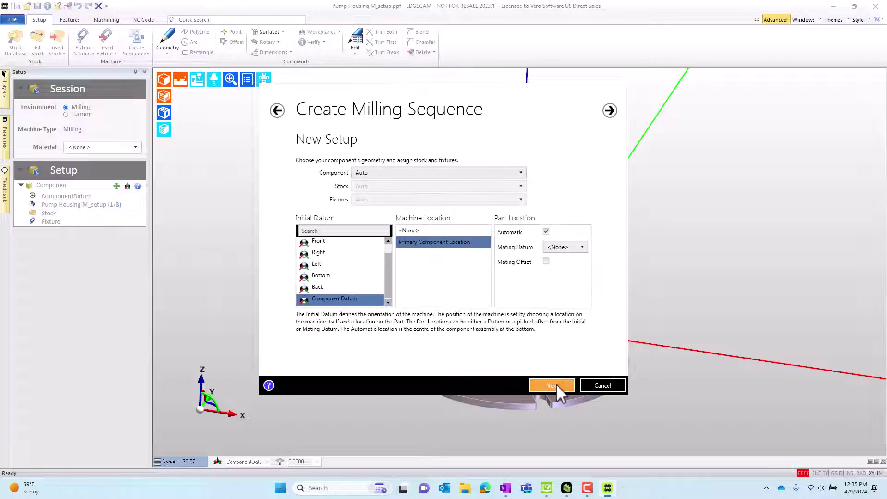
pyautogui.click(557, 384)
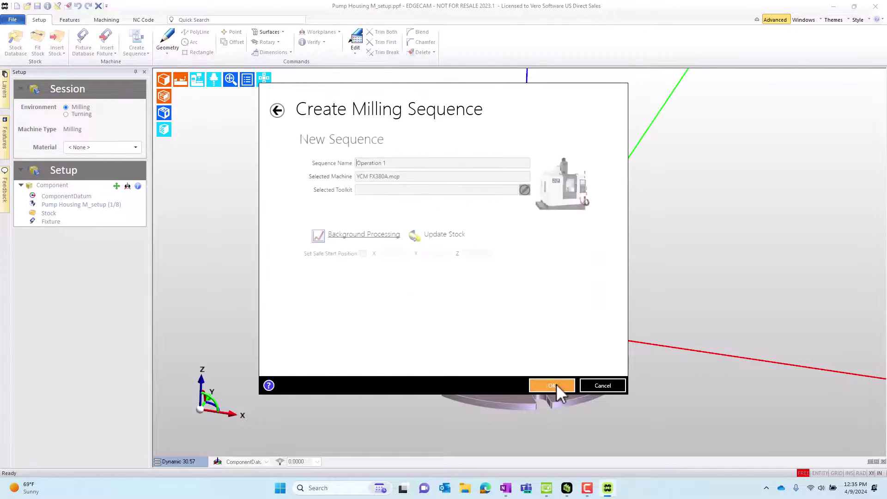